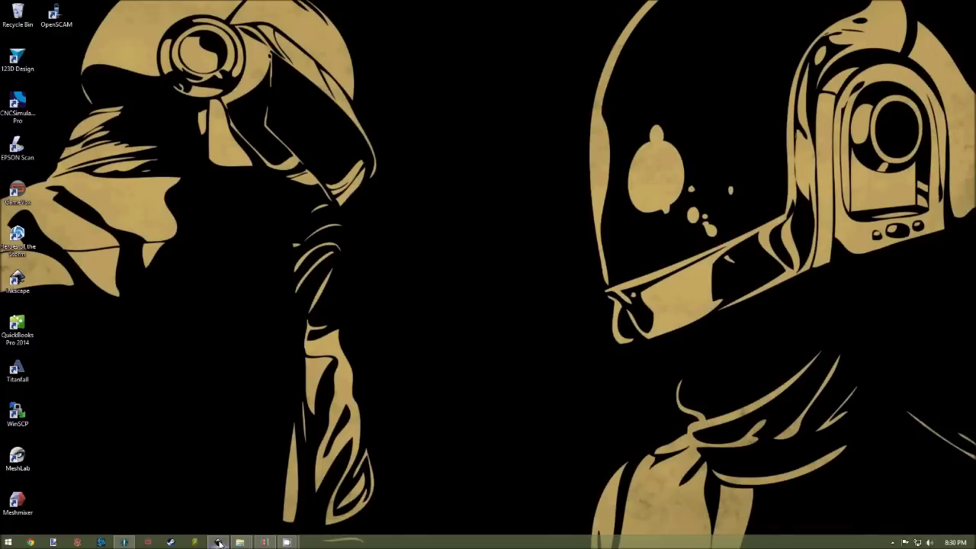
Restore the Inkscape window showing changecontrol.svg with the WHERE IS MY CHANGE CONTROL text
click(219, 542)
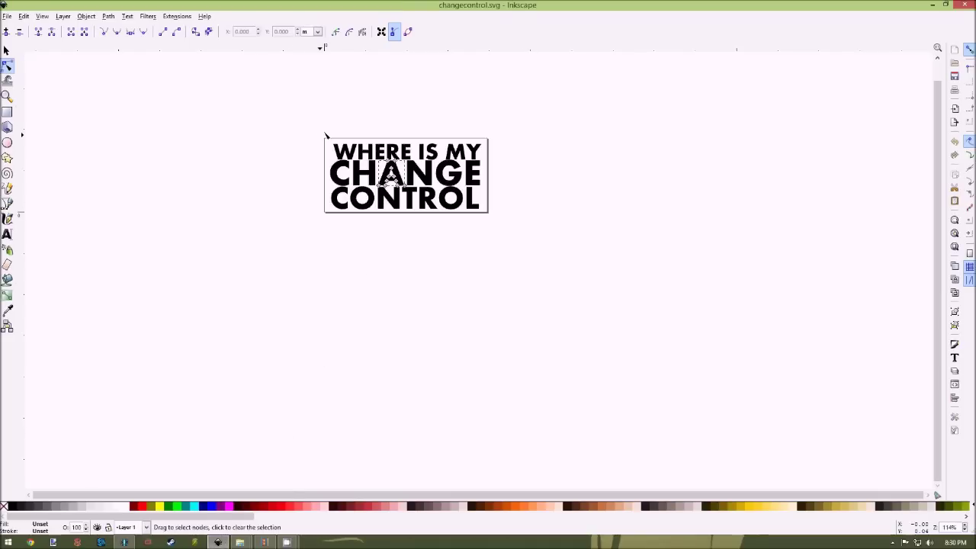
Check the lettering's paths, including the nodes of the H in CHANGE, then minimize Inkscape
key(Escape)
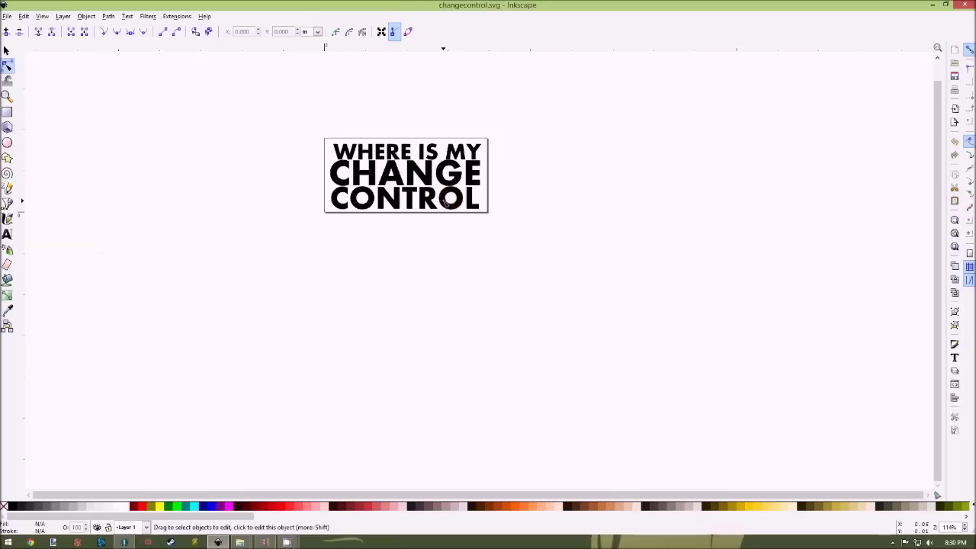
click(109, 16)
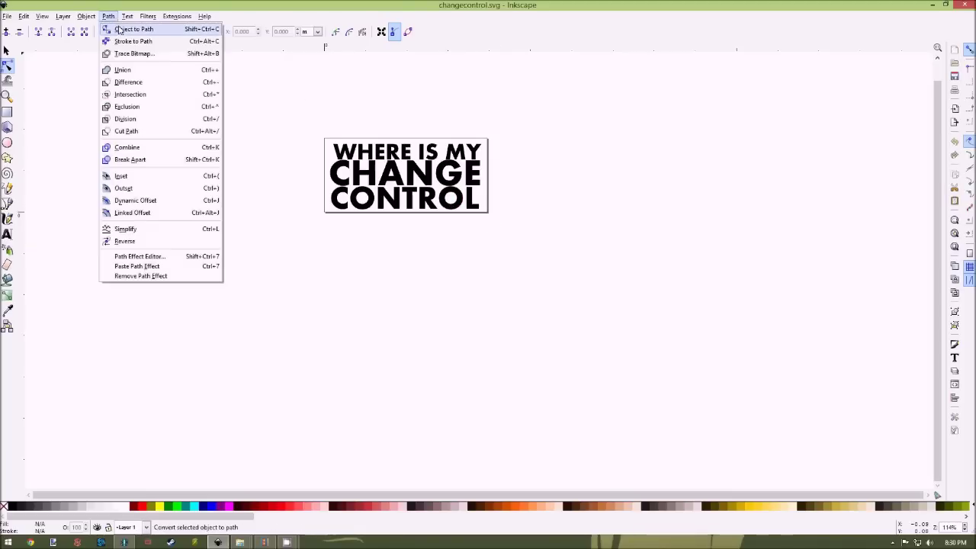
click(344, 117)
click(363, 174)
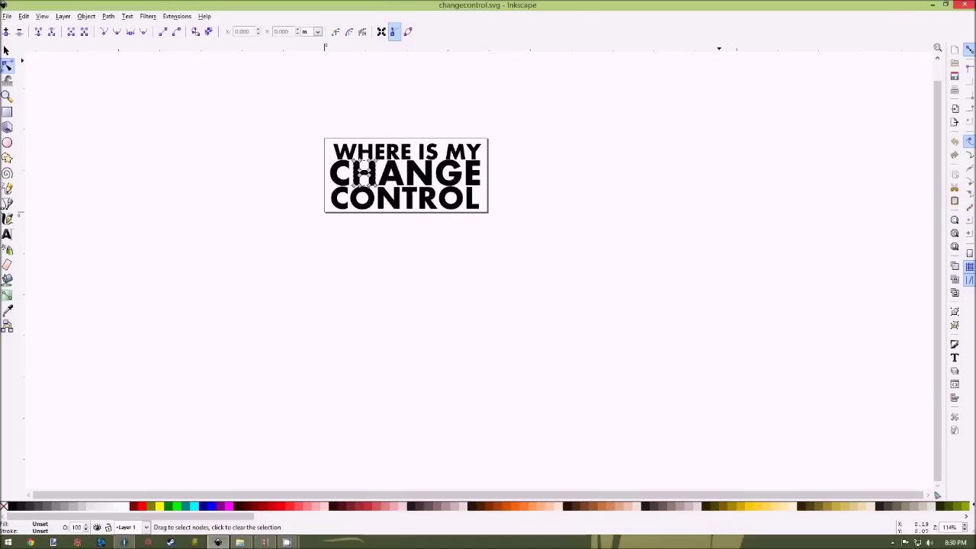
click(932, 5)
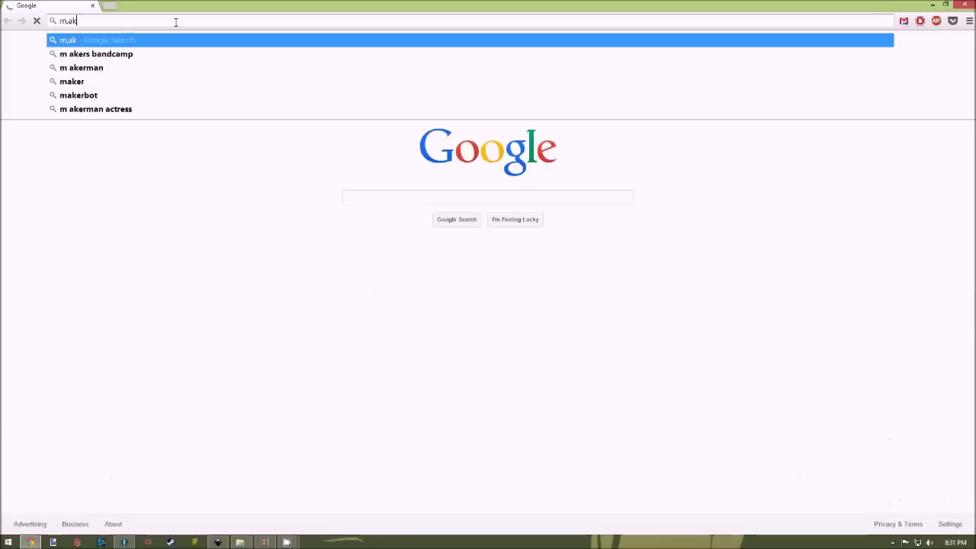
key(BackSpace)
key(BackSpace)
key(BackSpace)
text(a)
key(Down)
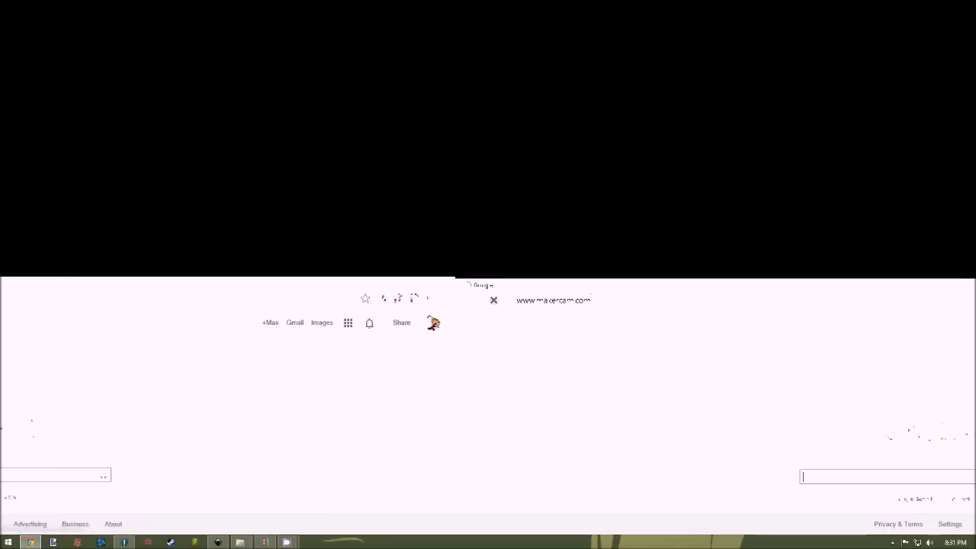
key(Return)
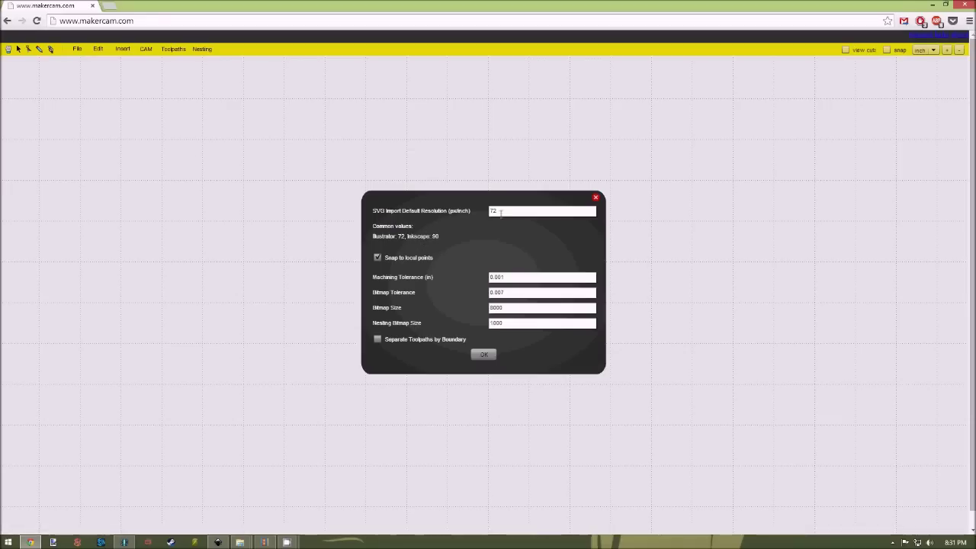
Select the SVG Import Default Resolution value so it can be changed to 90 px/inch
key(Tab)
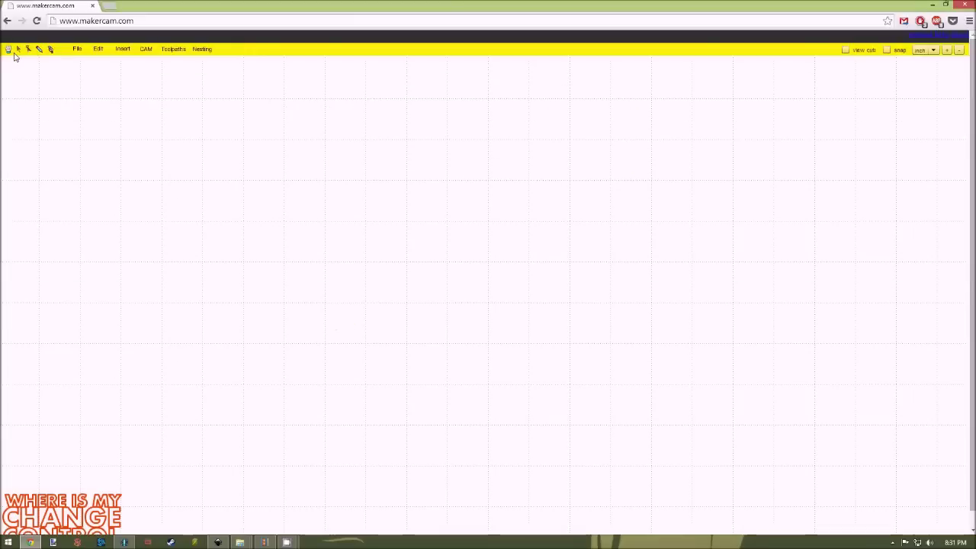
Pan the lettering and origin into view and switch the working units from inch to cm
drag(92, 401, 386, 203)
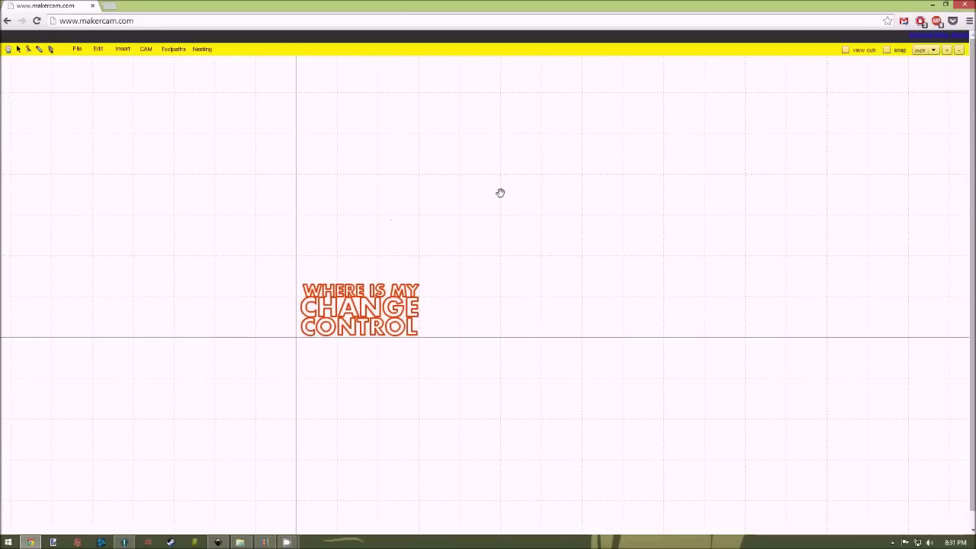
click(925, 50)
click(923, 74)
Scale the selected lettering to 220 in both X and Y
click(100, 52)
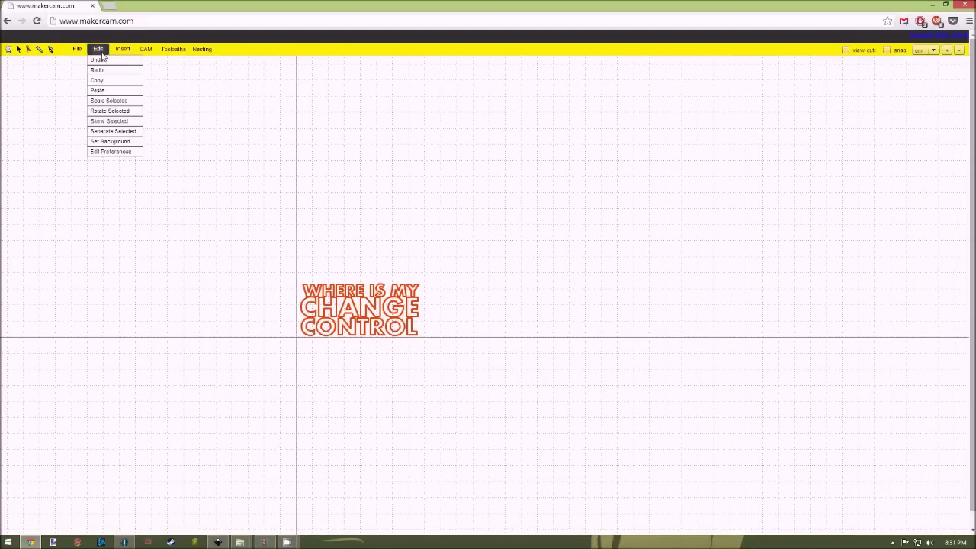
click(111, 101)
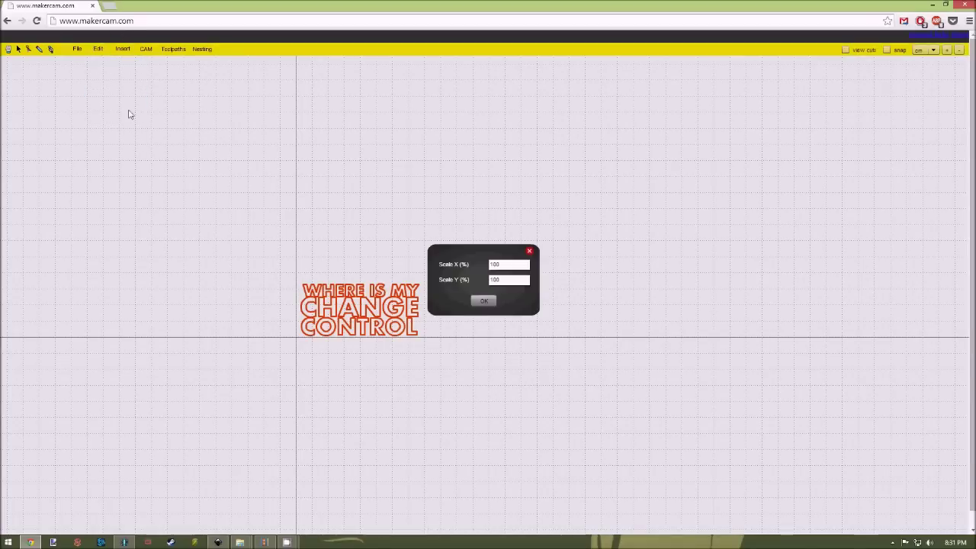
double_click(505, 265)
text(220)
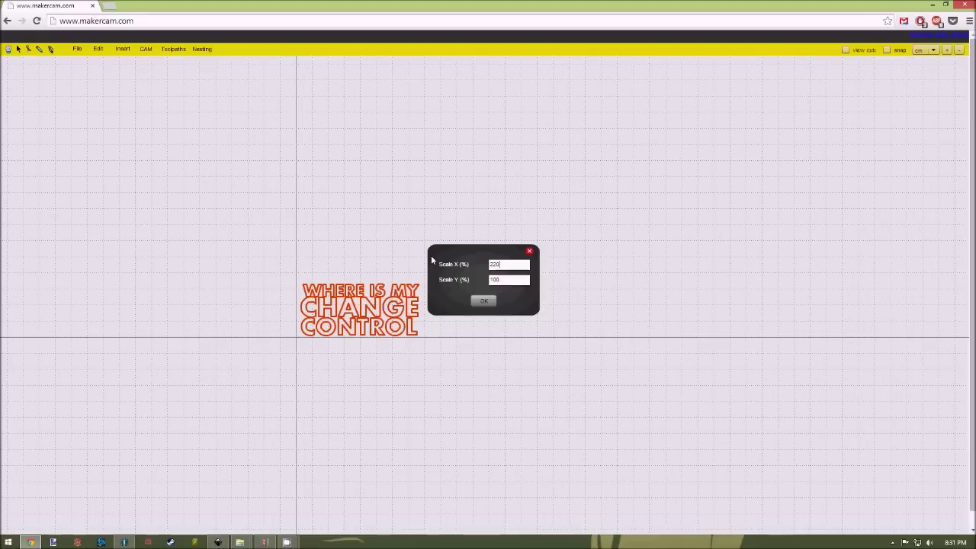
double_click(496, 279)
text(220)
key(Return)
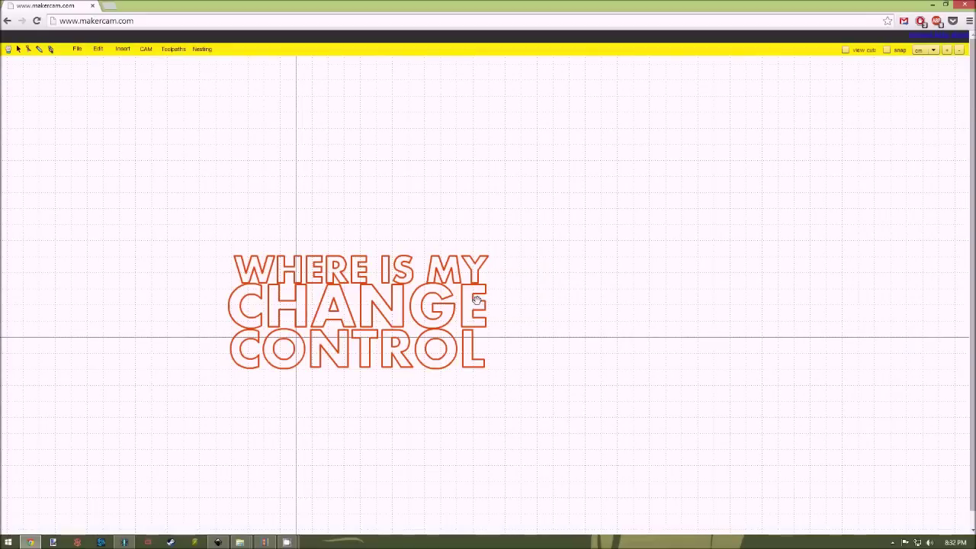
Move the lettering so its lower-left corner sits on the origin, then deselect it
click(19, 48)
drag(337, 265, 410, 232)
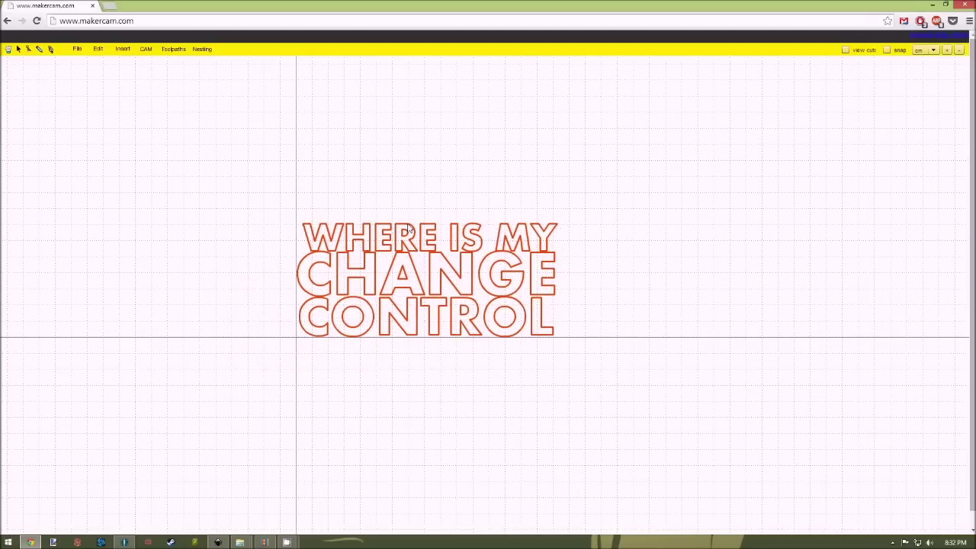
click(625, 253)
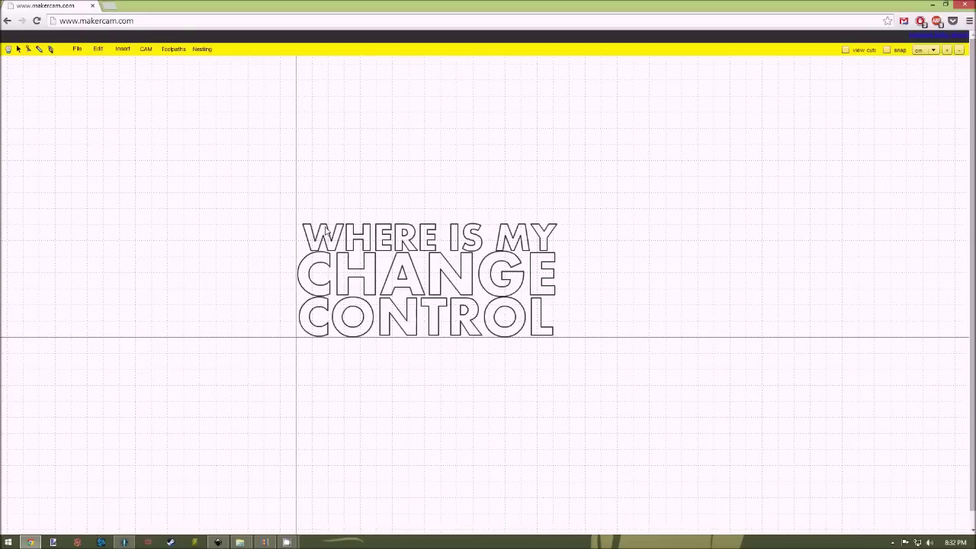
Undo the accidental nudge of the H and box-select all the letter outlines
drag(291, 206, 341, 245)
click(351, 236)
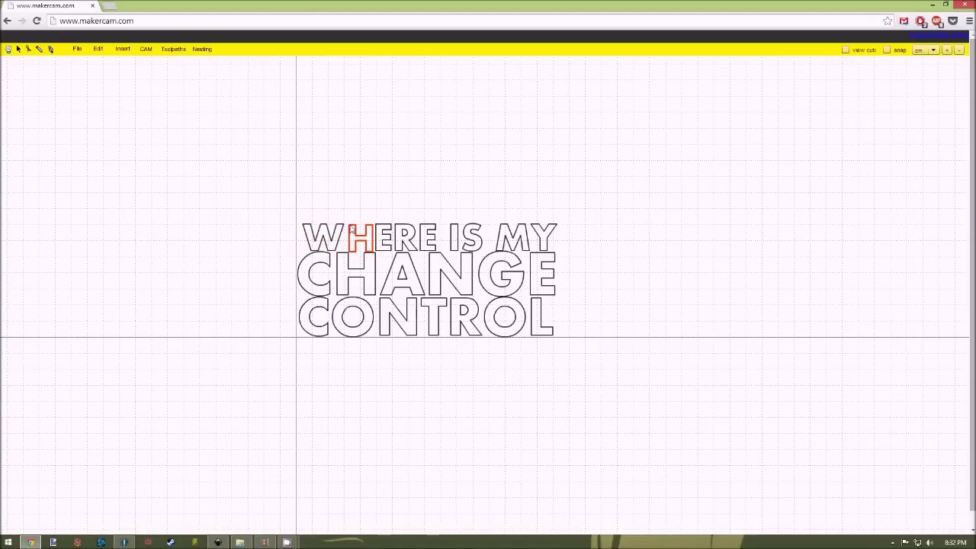
click(98, 48)
click(99, 65)
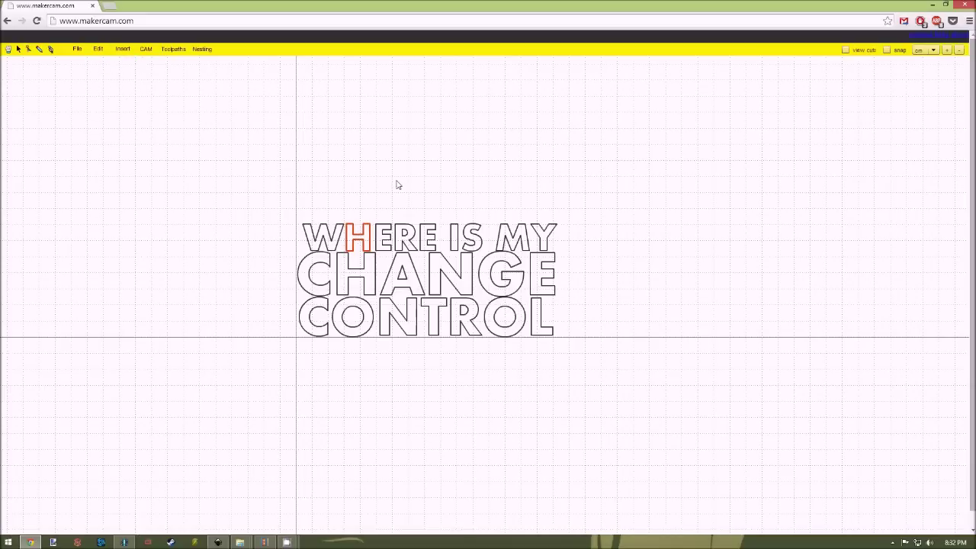
click(377, 233)
click(379, 234)
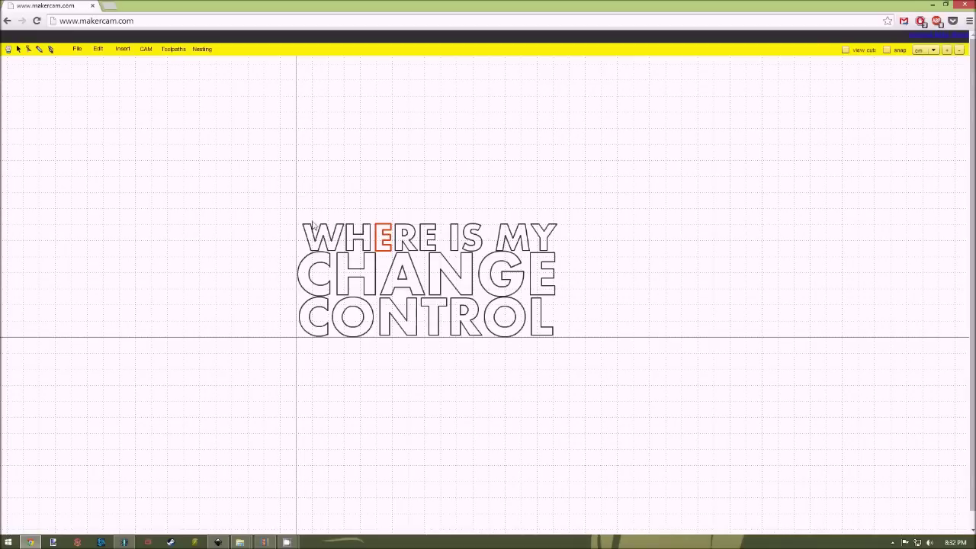
drag(264, 185, 624, 363)
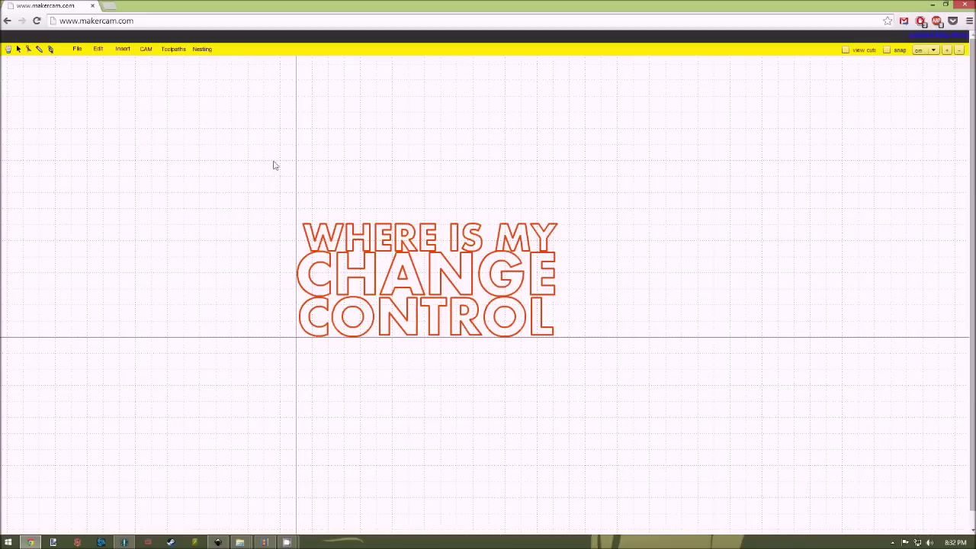
Create pocket 1 with tool diameter 3.17, safety height 2, feedrate 800 and plunge rate 400
click(155, 51)
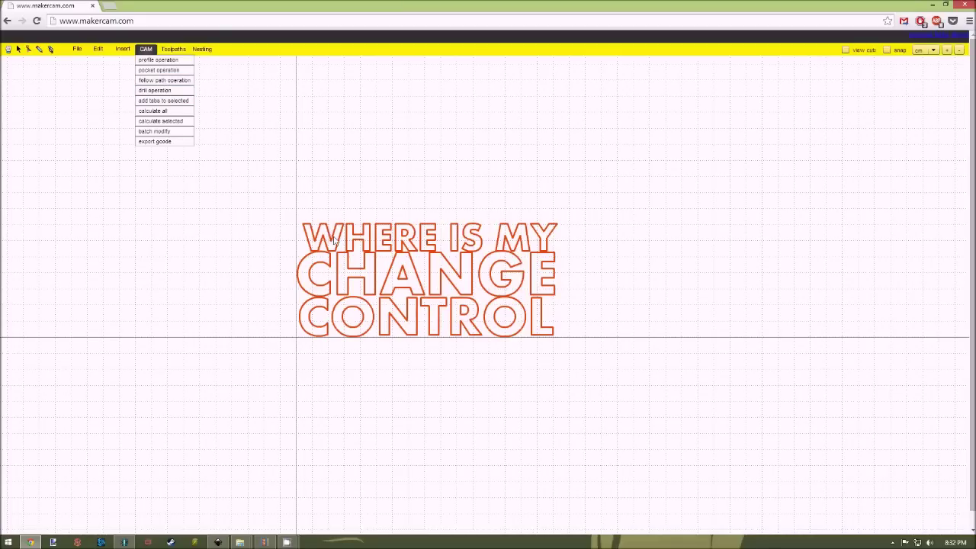
click(172, 70)
double_click(517, 210)
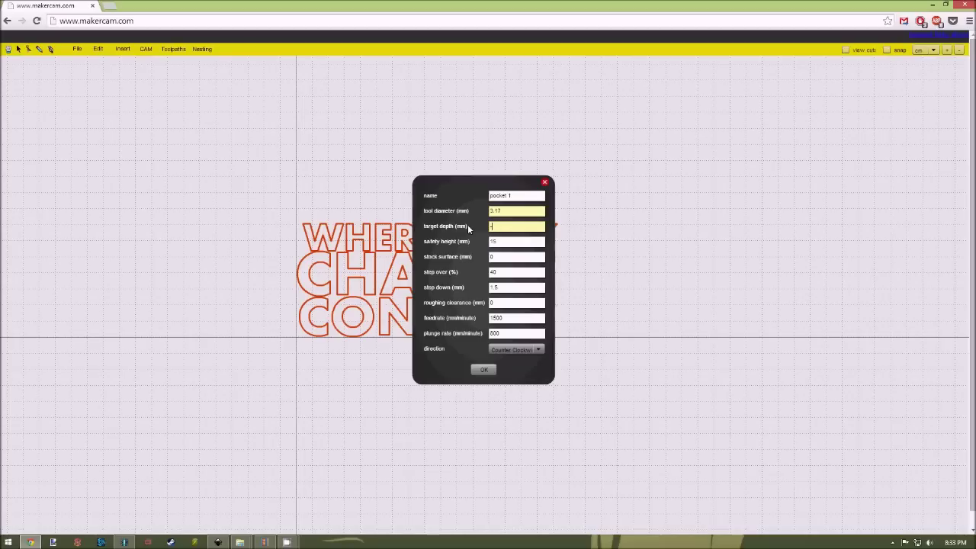
key(Tab)
text(2)
double_click(500, 241)
double_click(511, 318)
text(800)
key(Tab)
text(400)
click(486, 369)
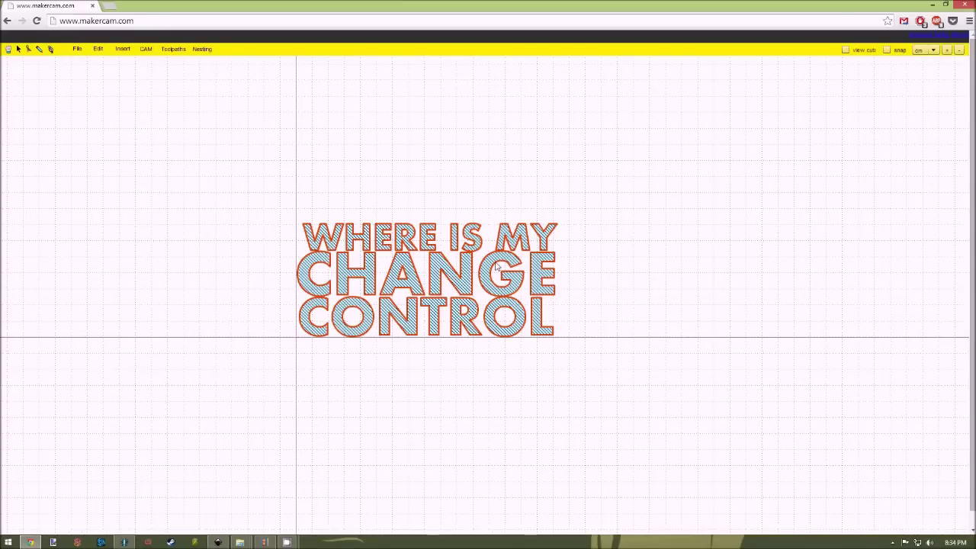
Calculate the pocket toolpaths and zoom and pan until all three lines of lettering fill the view
click(146, 49)
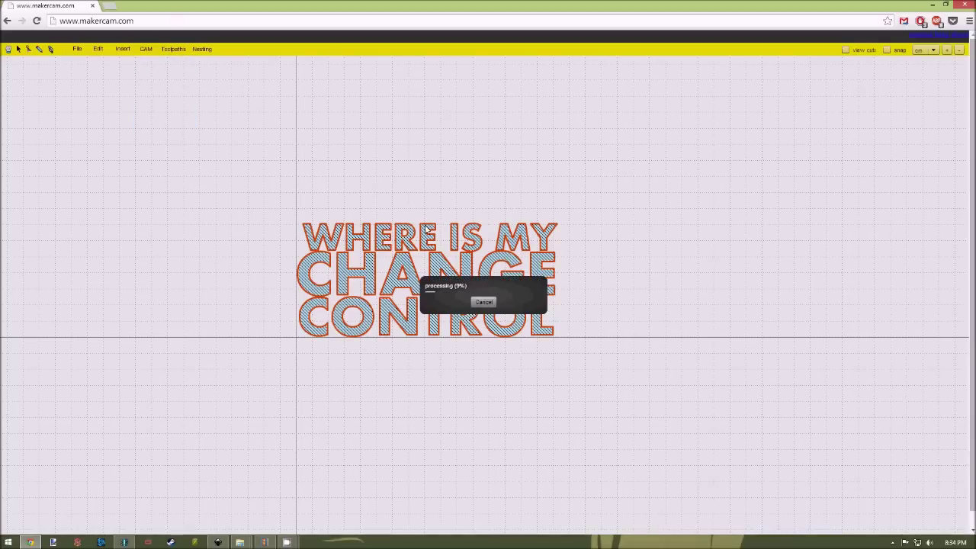
click(472, 302)
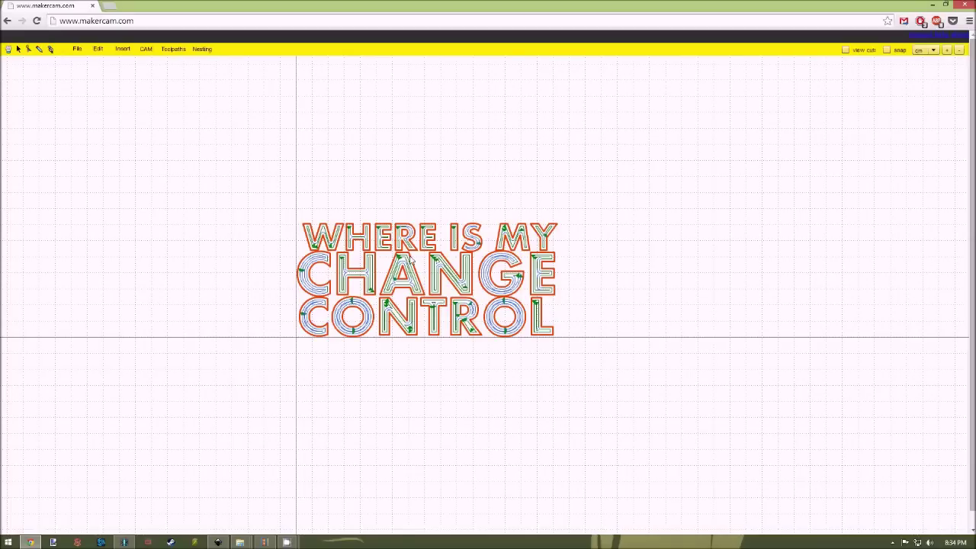
scroll(396, 253, down, 3)
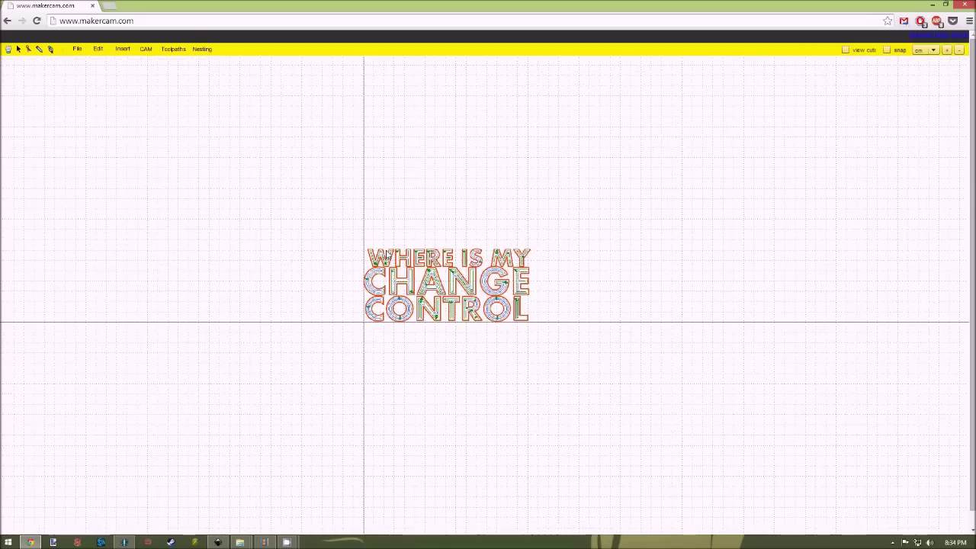
scroll(392, 255, up, 6)
scroll(387, 254, up, 2)
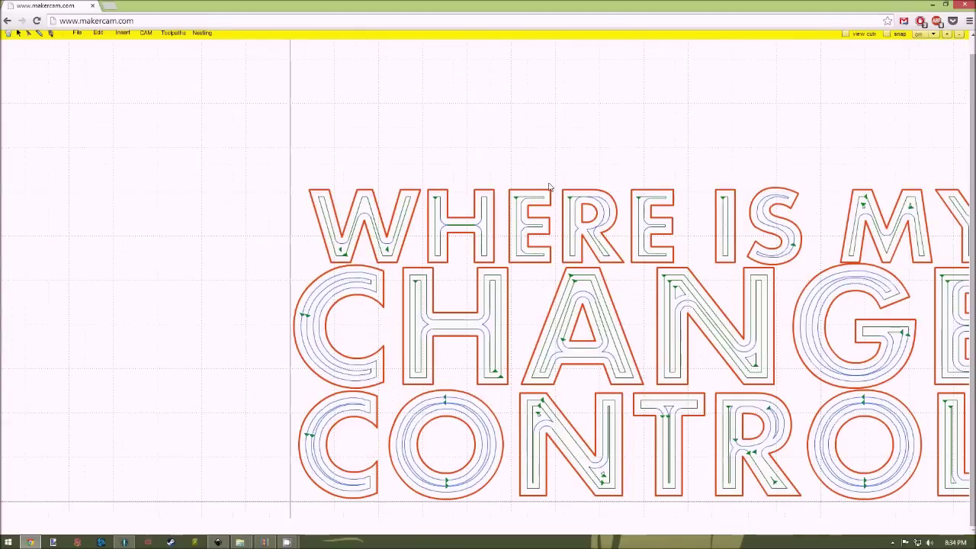
click(9, 33)
drag(703, 170, 521, 149)
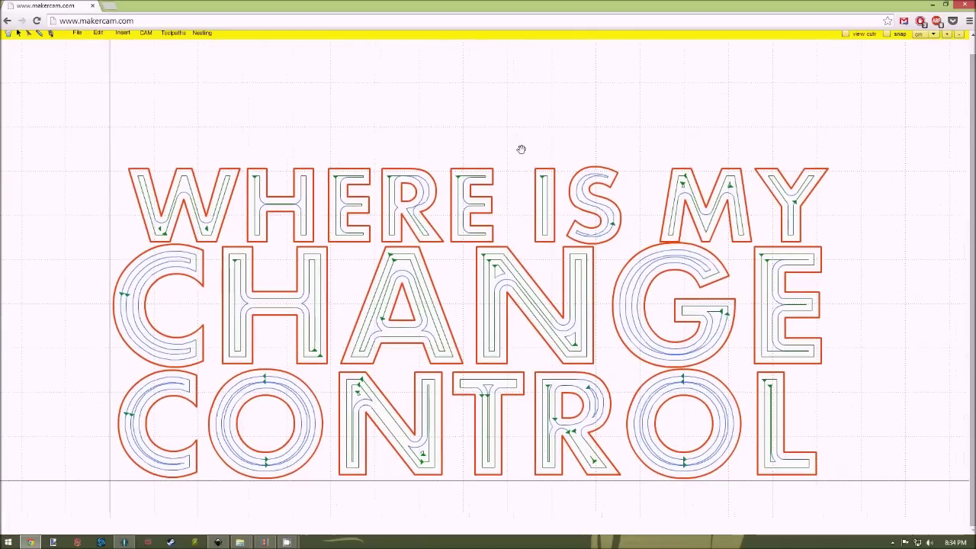
scroll(974, 90, up, 1)
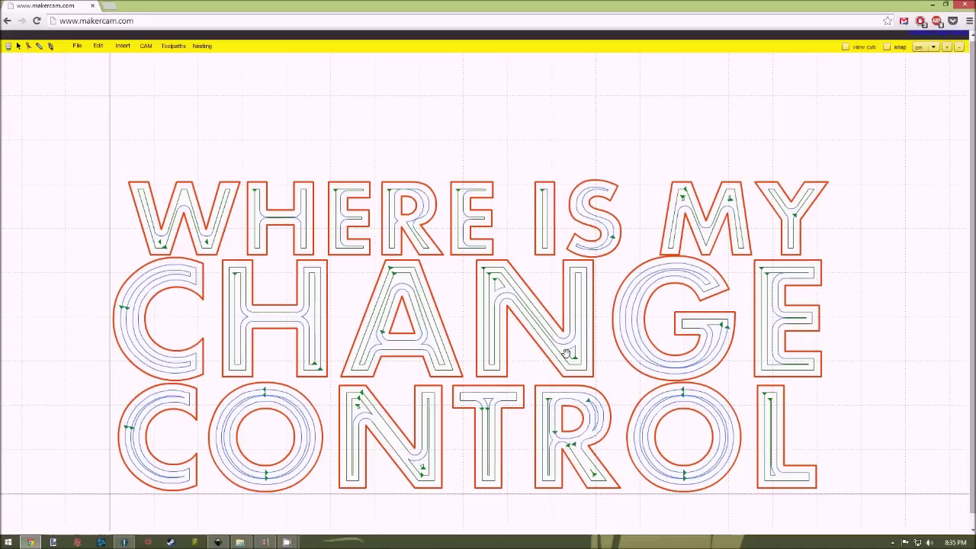
Export the pocket 1 toolpath as G-code to test.nc, replacing the existing file
click(155, 50)
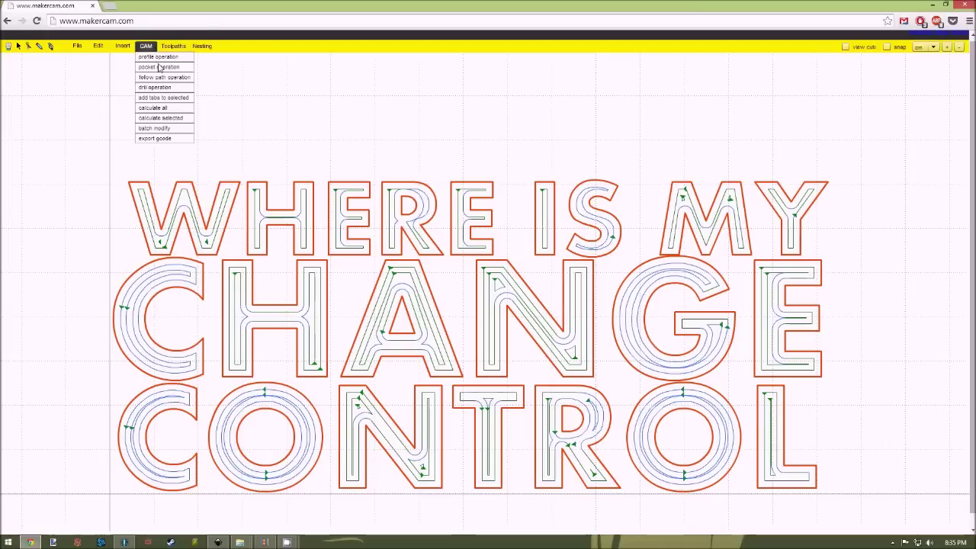
click(155, 138)
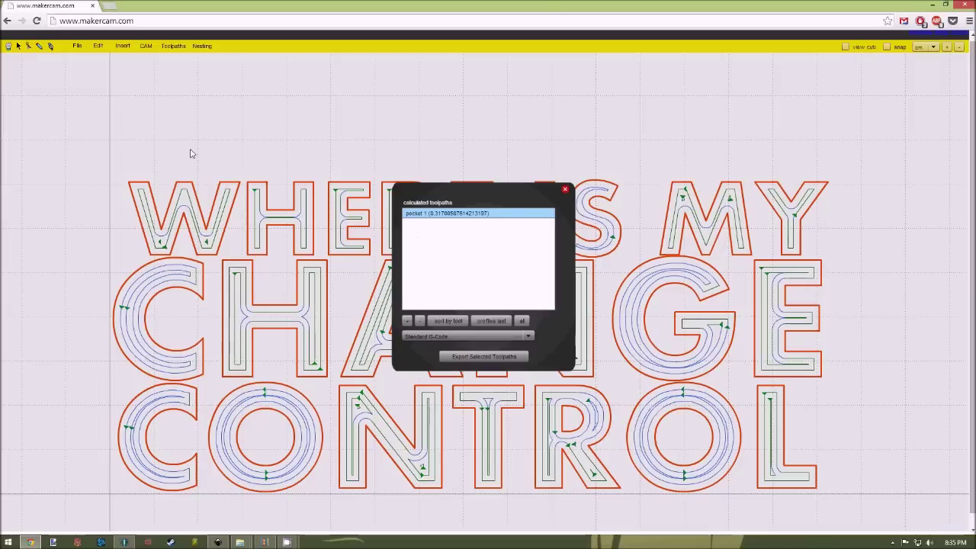
click(436, 214)
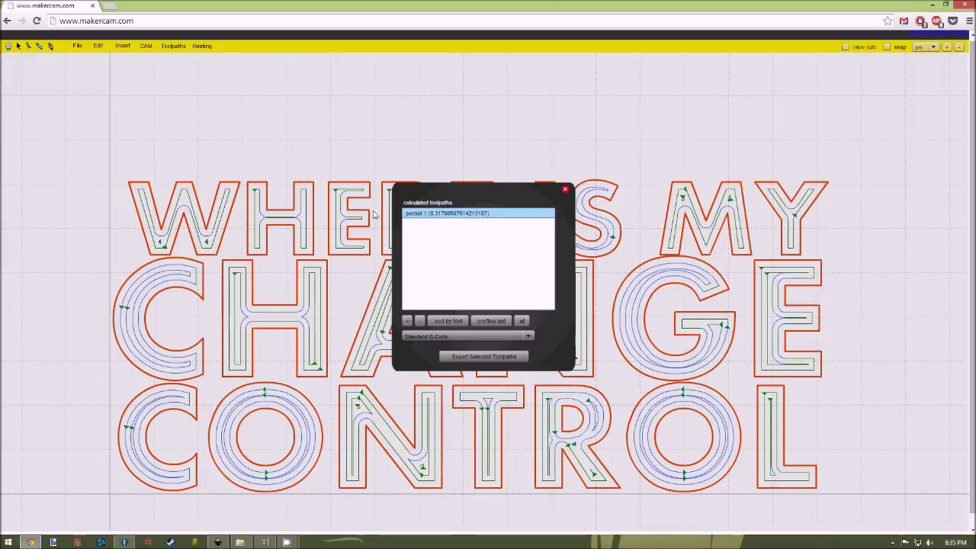
click(440, 214)
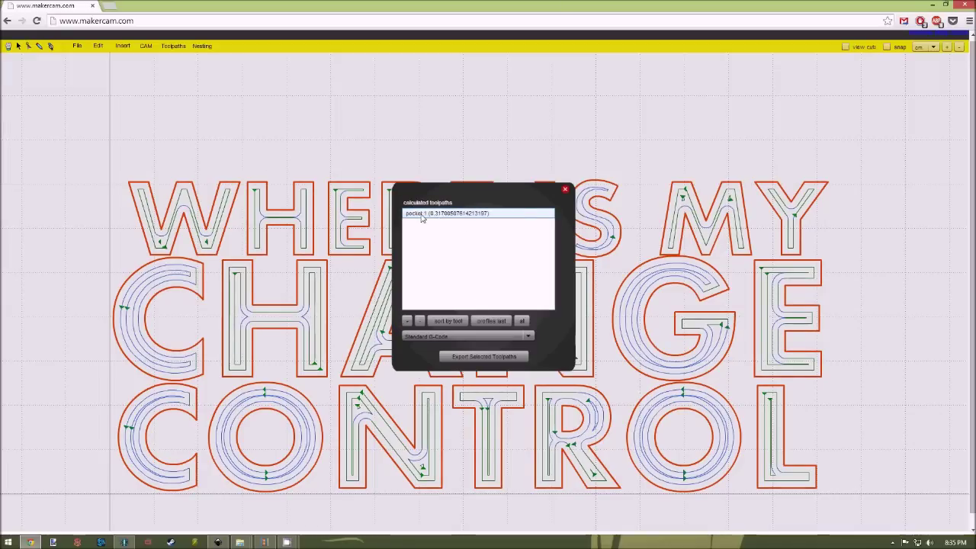
click(424, 222)
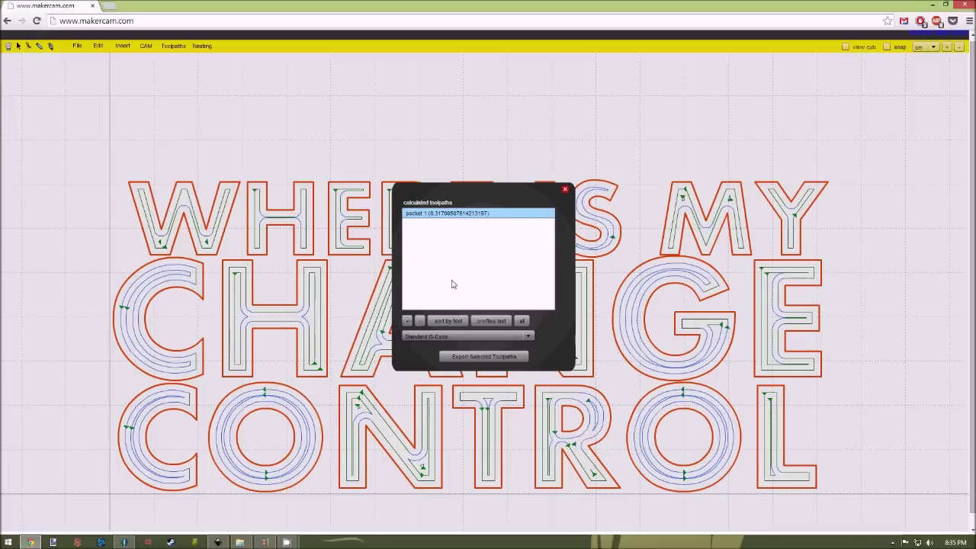
click(473, 356)
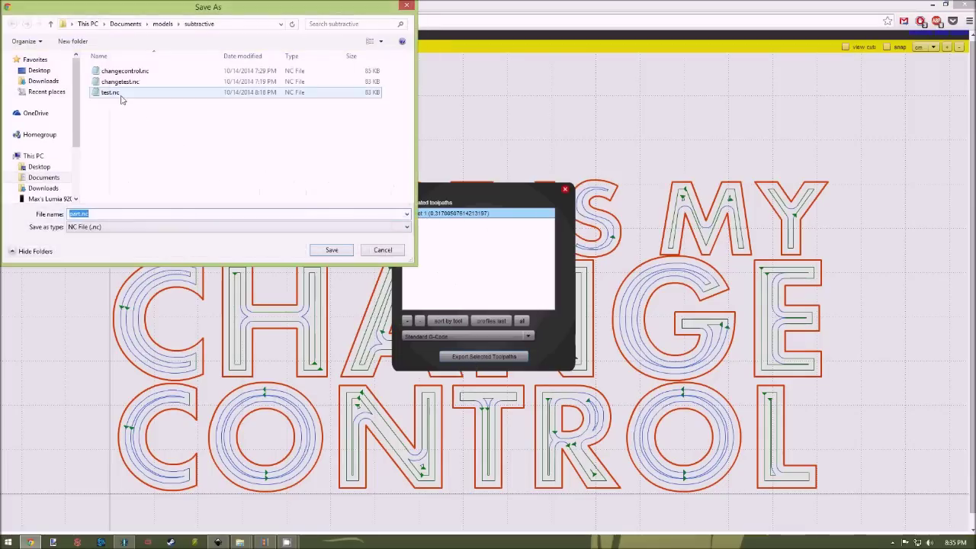
click(330, 251)
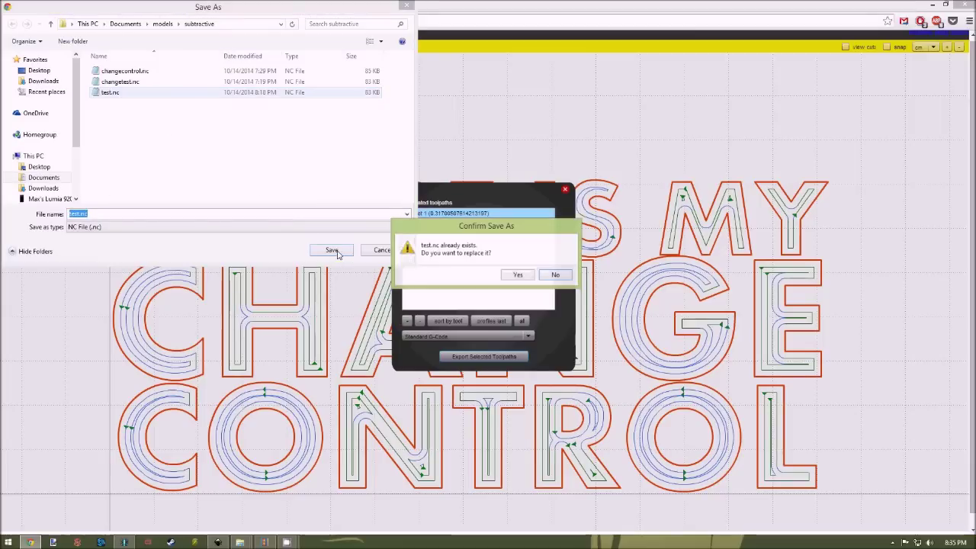
click(511, 276)
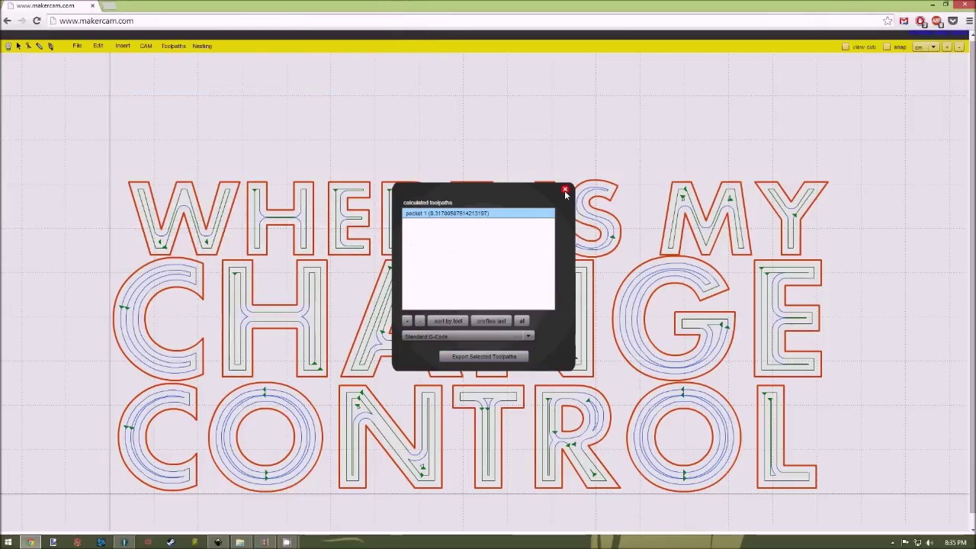
click(565, 189)
click(203, 18)
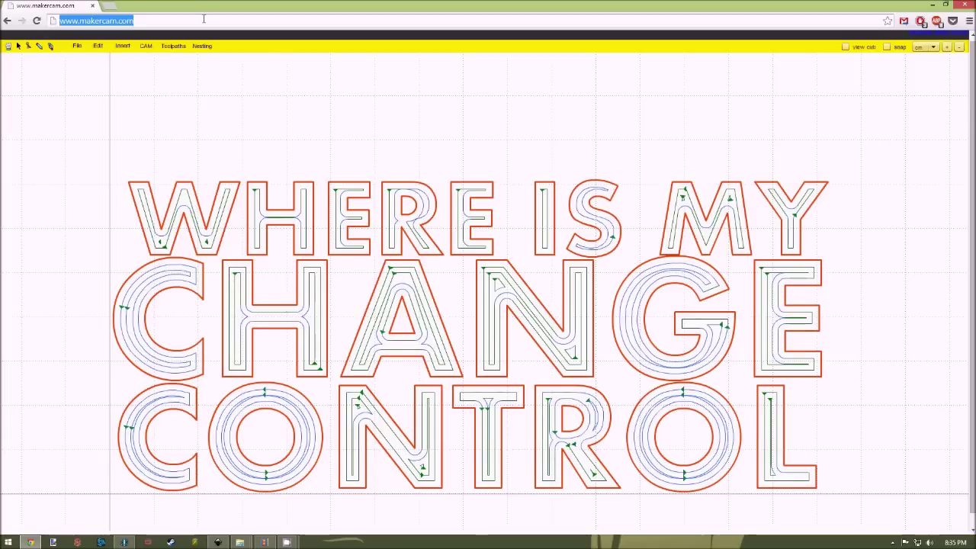
Go to the FAB UI dashboard and open the Subtractive test object from Objectmanager
text(19)
key(Down)
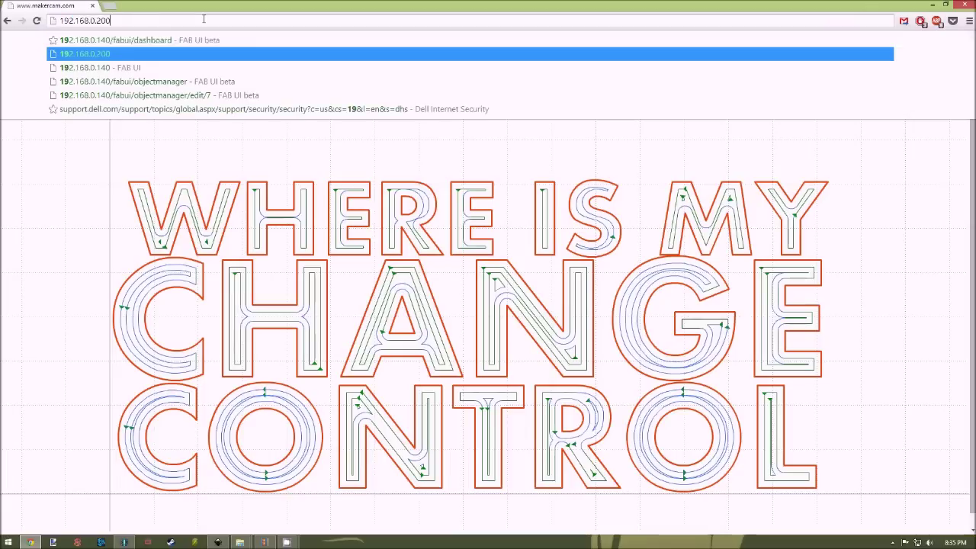
key(Down)
key(Return)
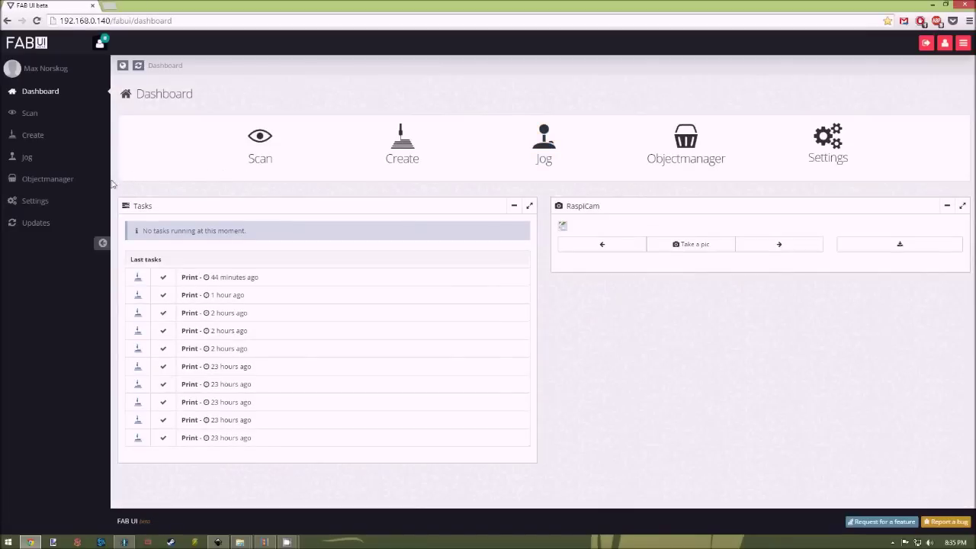
click(59, 183)
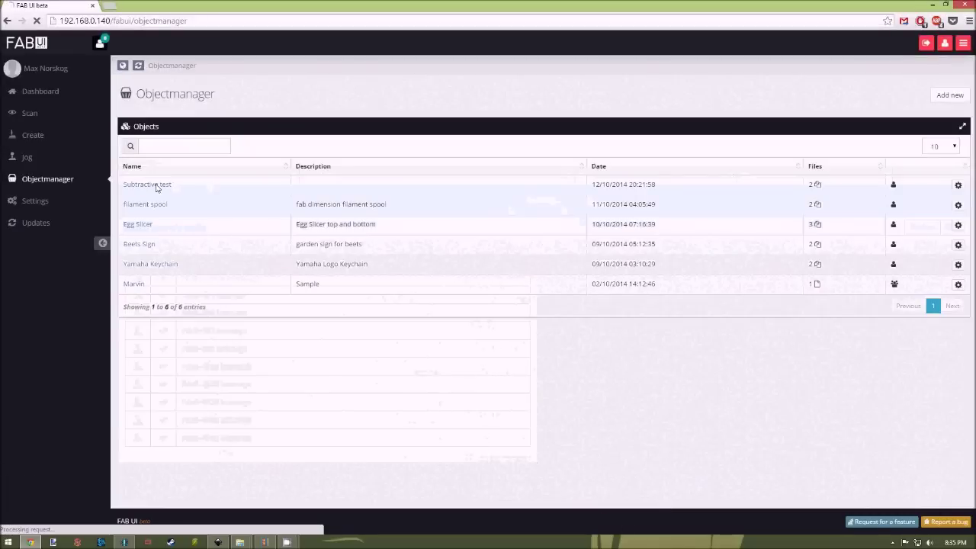
click(338, 188)
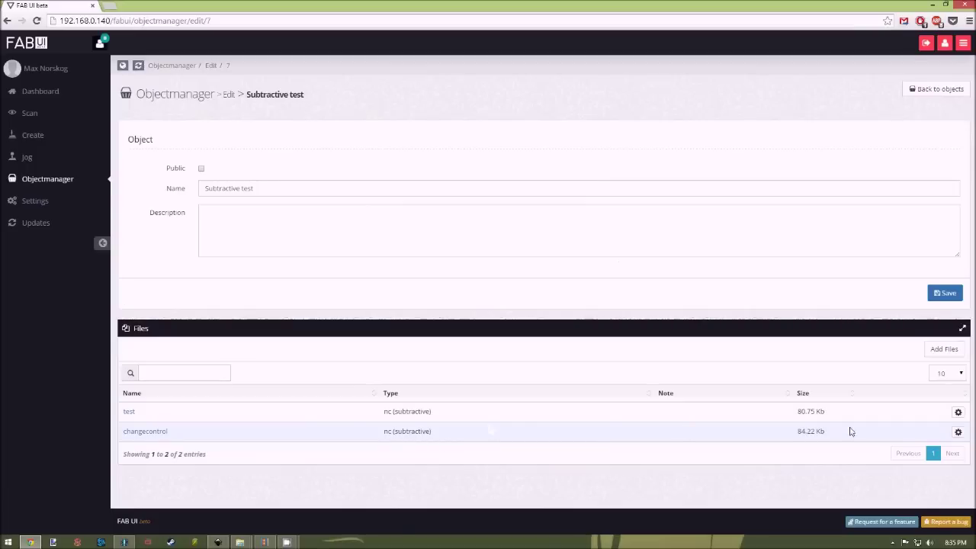
Delete the Subtractive test object's old test file
click(957, 413)
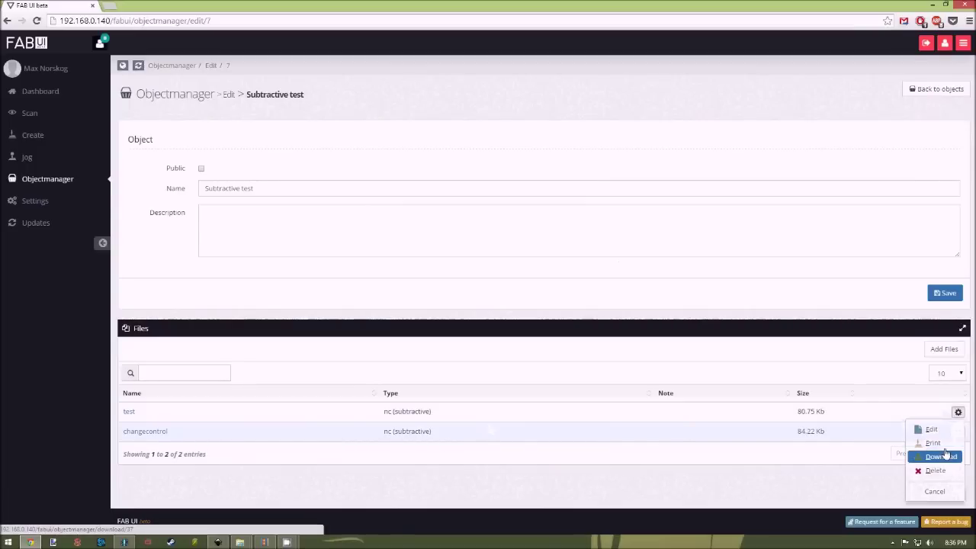
click(935, 470)
click(723, 256)
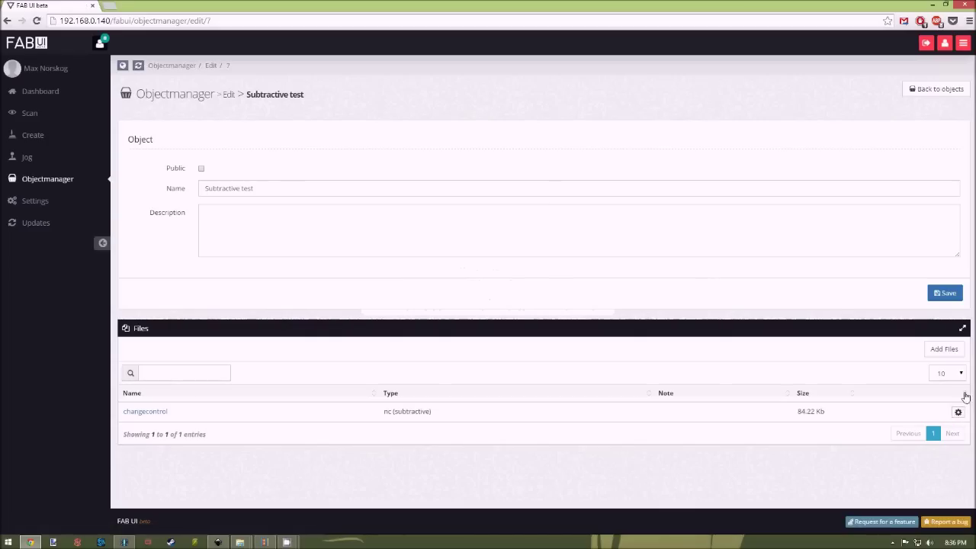
Upload test.nc to the Subtractive test object and save it
click(945, 351)
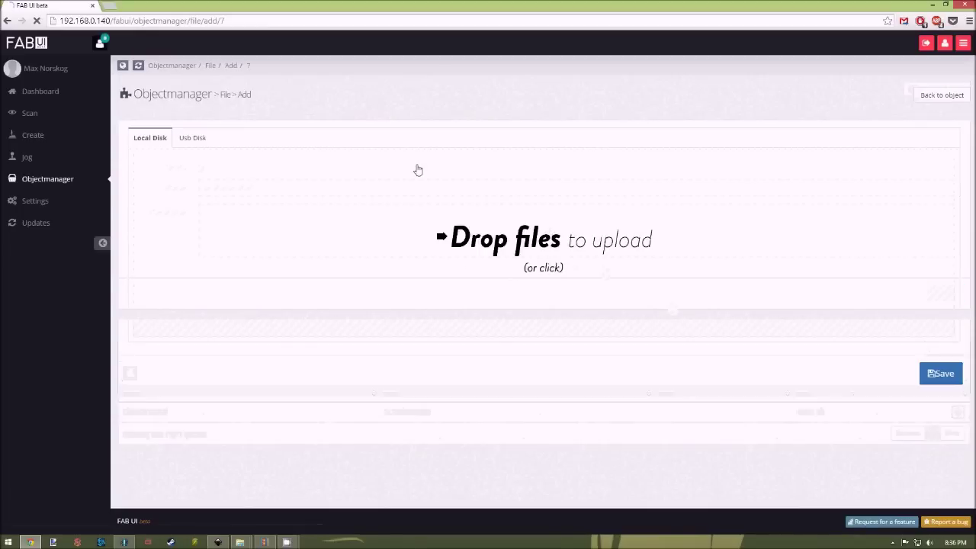
click(245, 122)
click(135, 102)
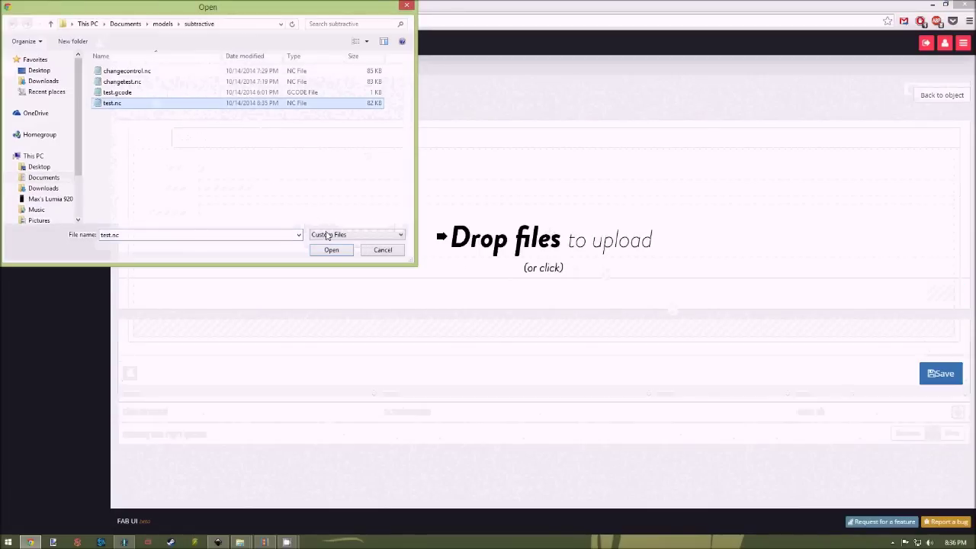
click(331, 250)
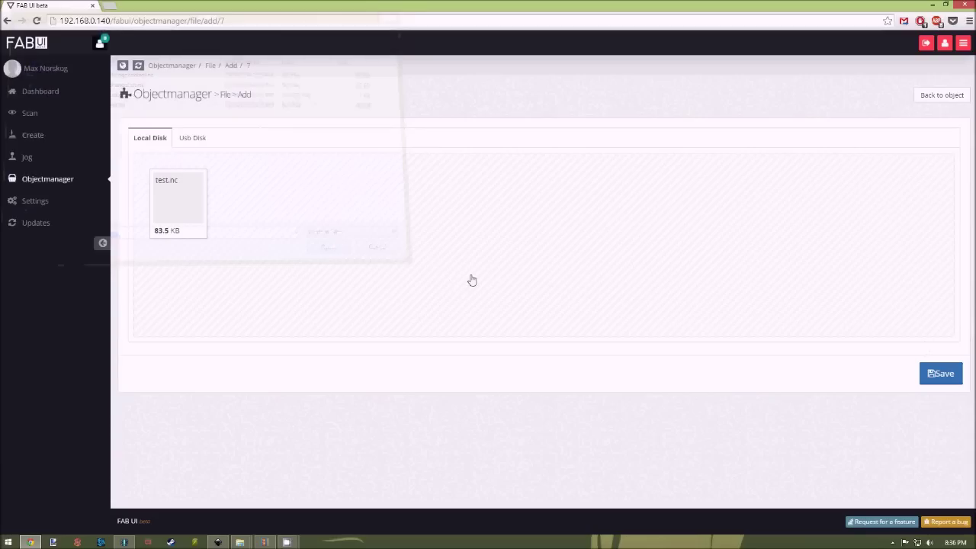
click(937, 373)
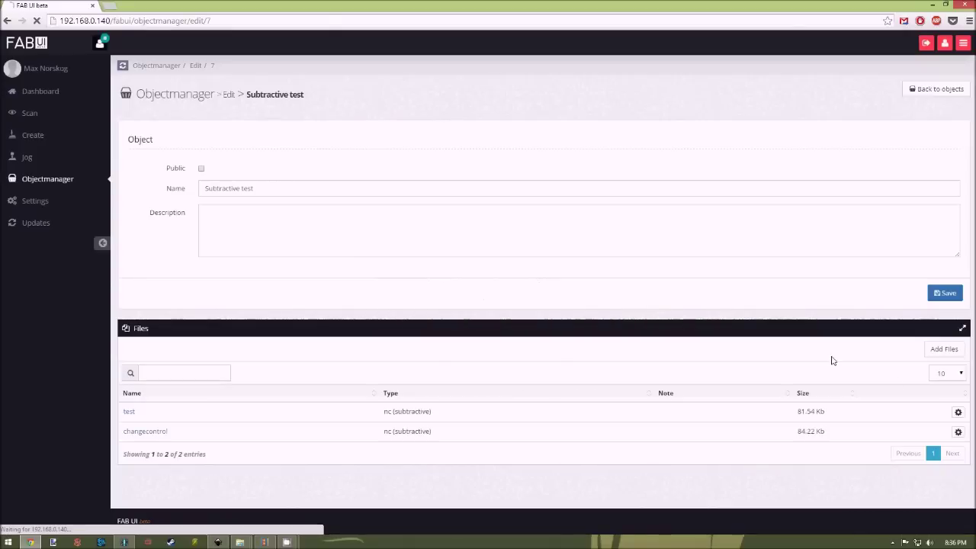
Open the test file's G-code for editing and delete G21 and G40 from line 3
click(959, 414)
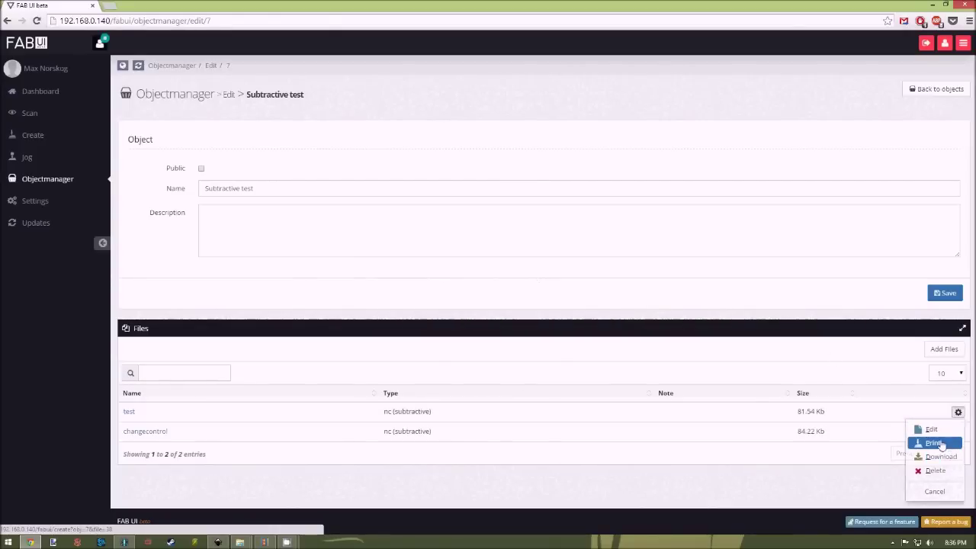
click(932, 430)
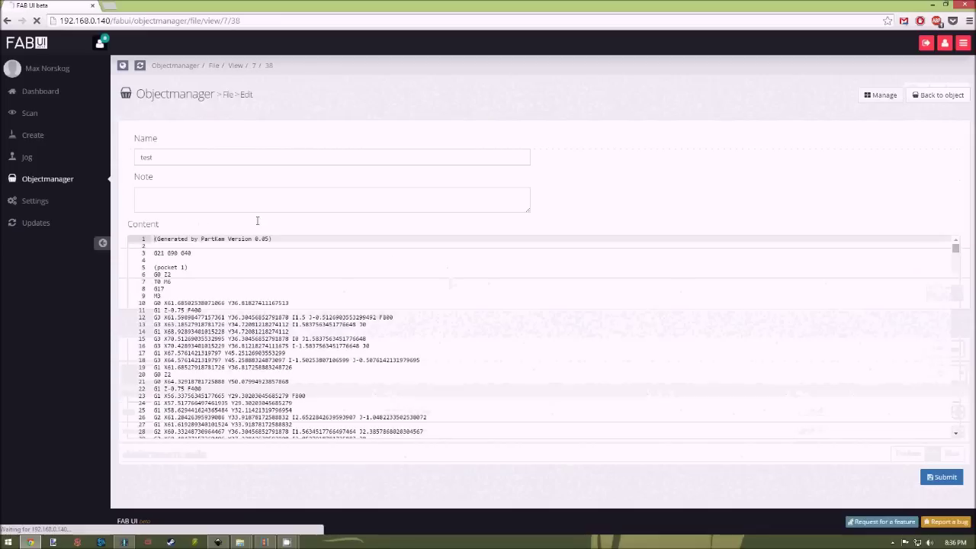
mouse_move(165, 253)
mouse_down()
mouse_move(144, 253)
mouse_move(167, 252)
mouse_up()
key(Delete)
key(Delete)
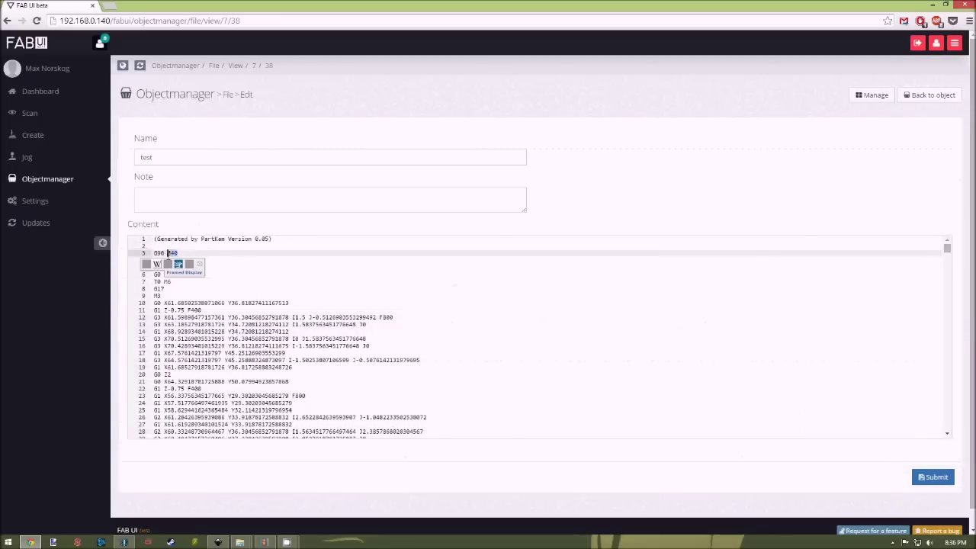
key(Delete)
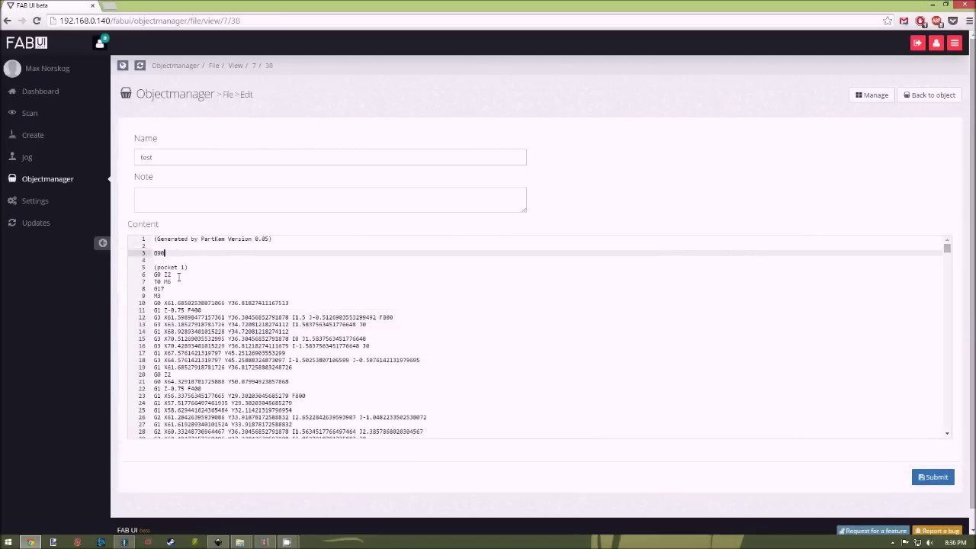
Delete the T0 M6 tool change and the G17 line from the G-code
drag(176, 280, 139, 283)
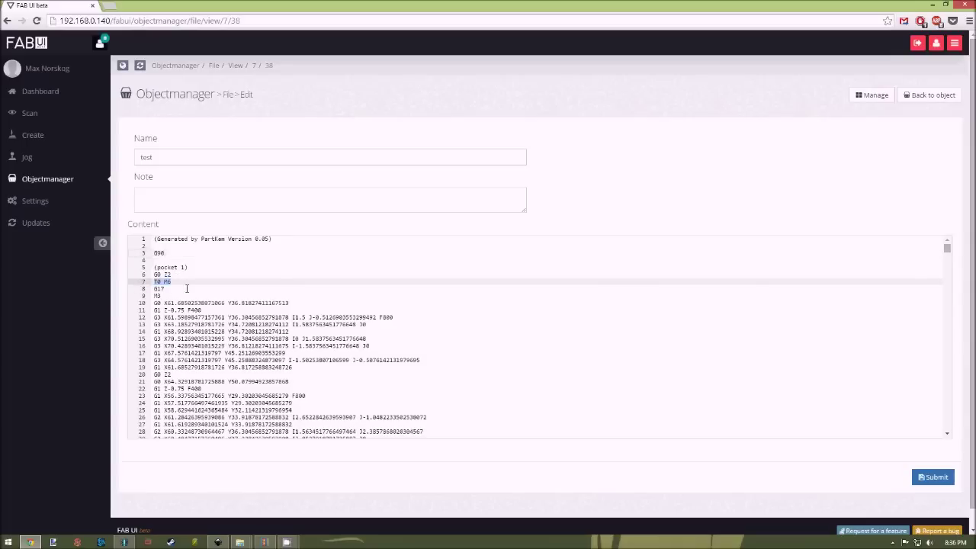
key(Delete)
key(Delete)
double_click(160, 282)
key(Delete)
key(Delete)
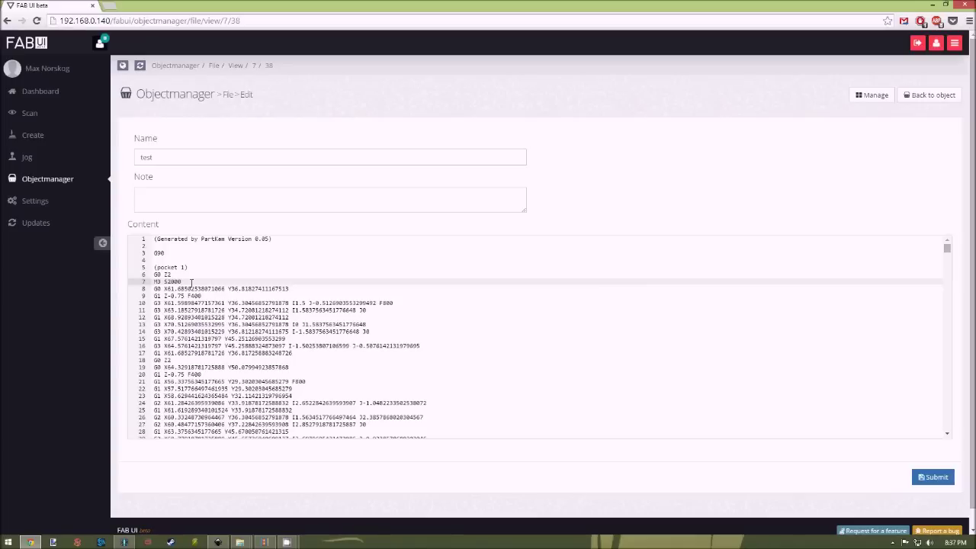
Replace the closing M5 and M30 lines with G27, save, and return to Subtractive test
click(323, 376)
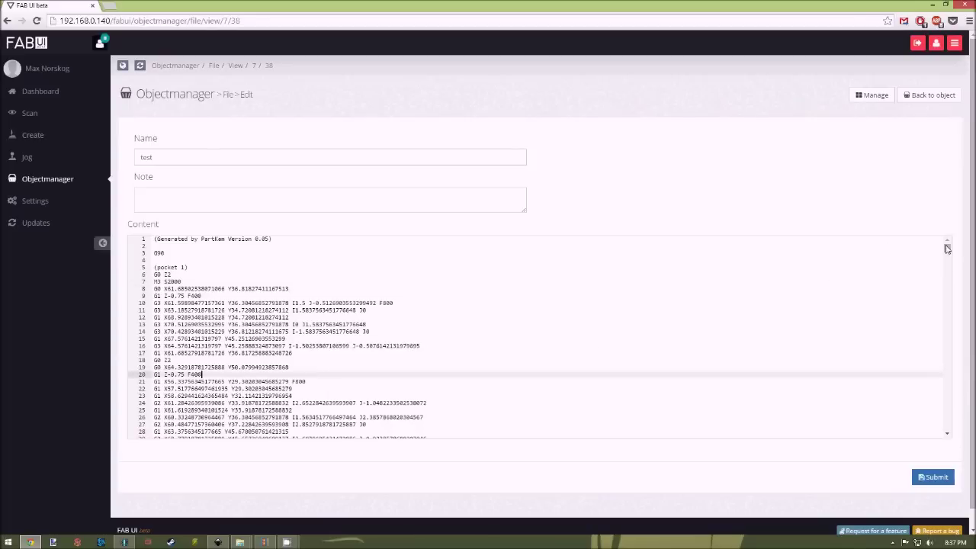
drag(947, 248, 946, 443)
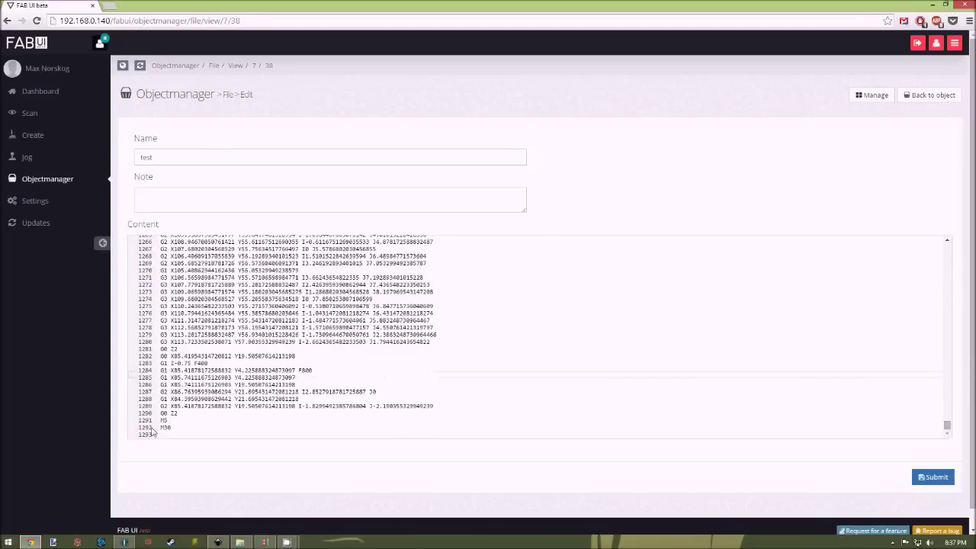
drag(175, 425, 154, 421)
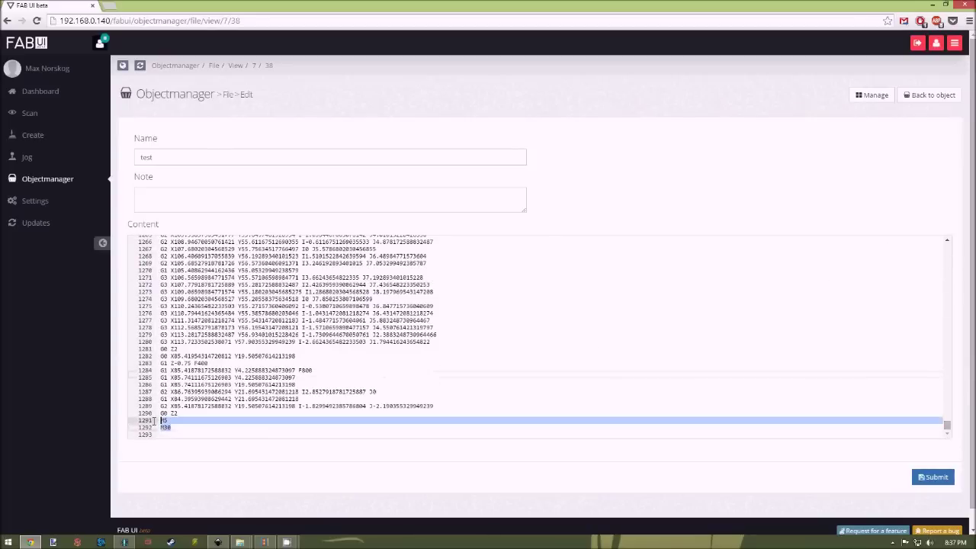
key(Delete)
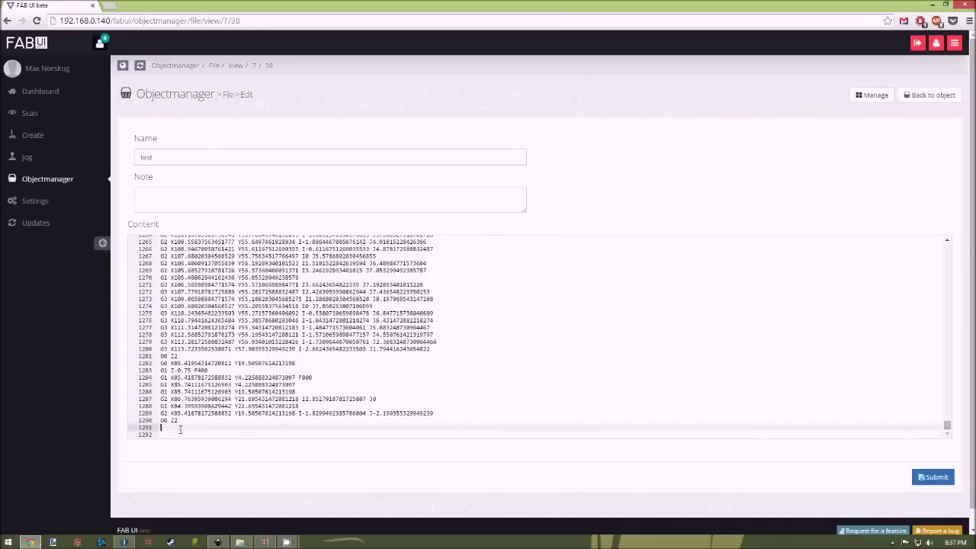
text(G27)
click(935, 477)
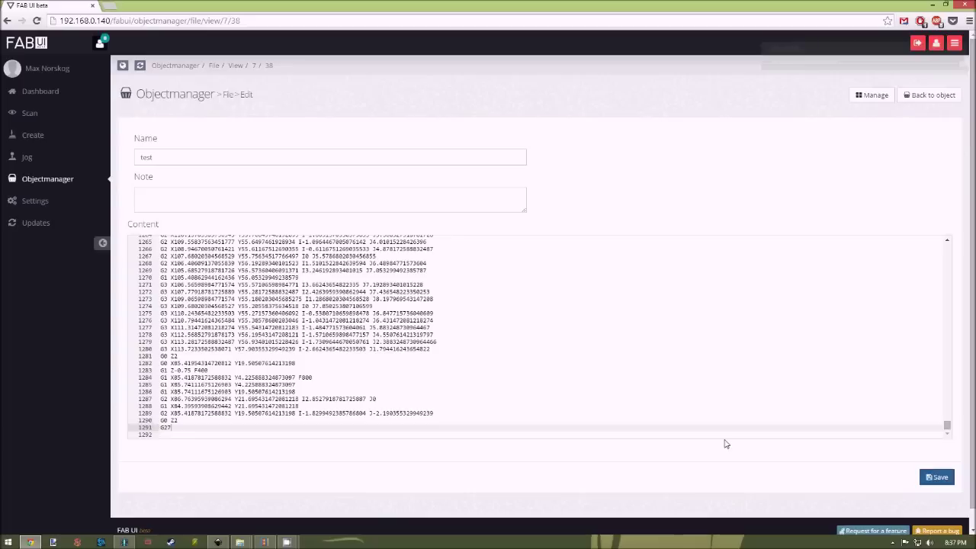
click(923, 100)
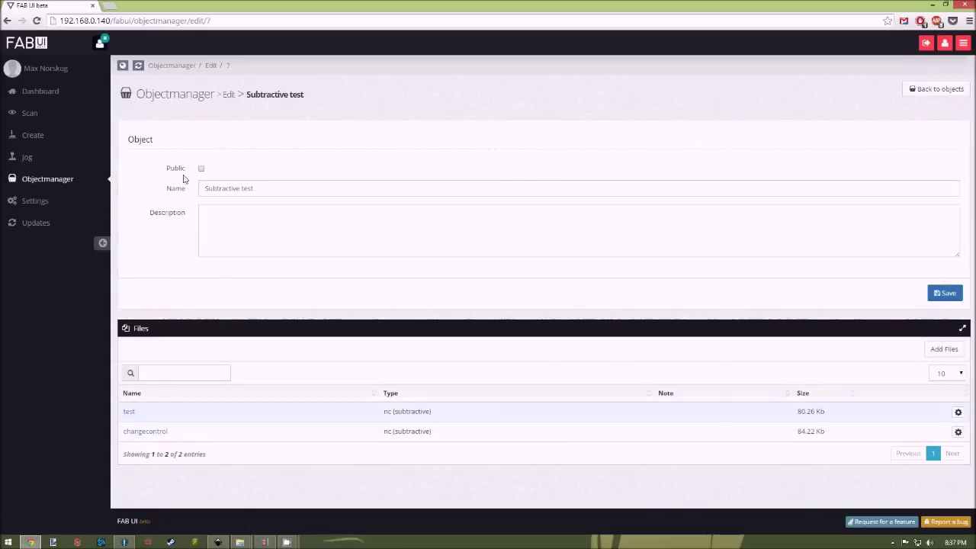
Jog the mill head up one 10 mm step, then go to the Create page
click(38, 164)
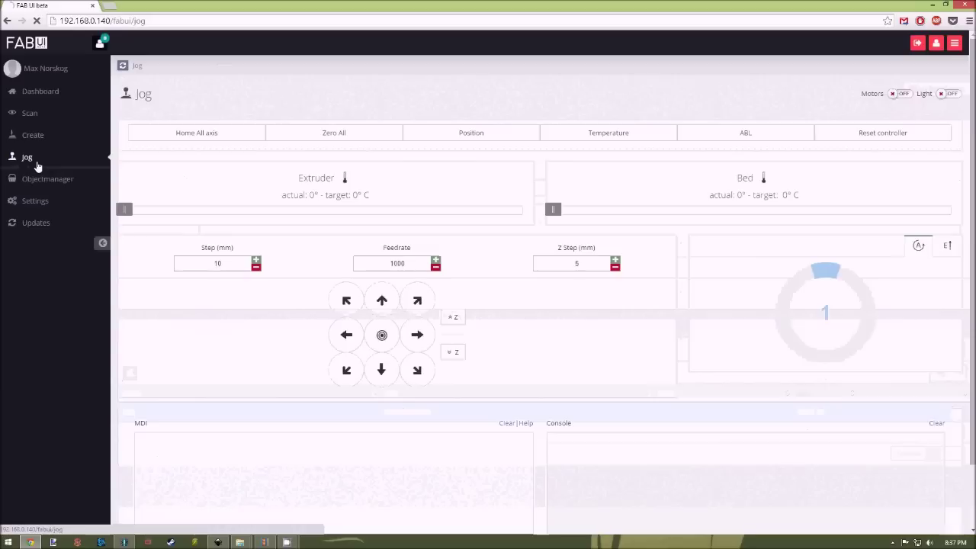
click(382, 309)
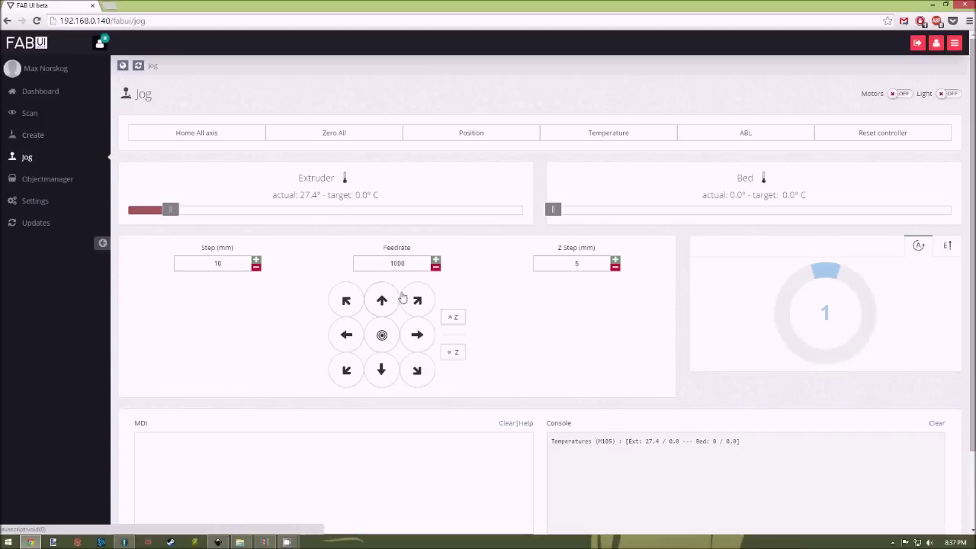
click(68, 138)
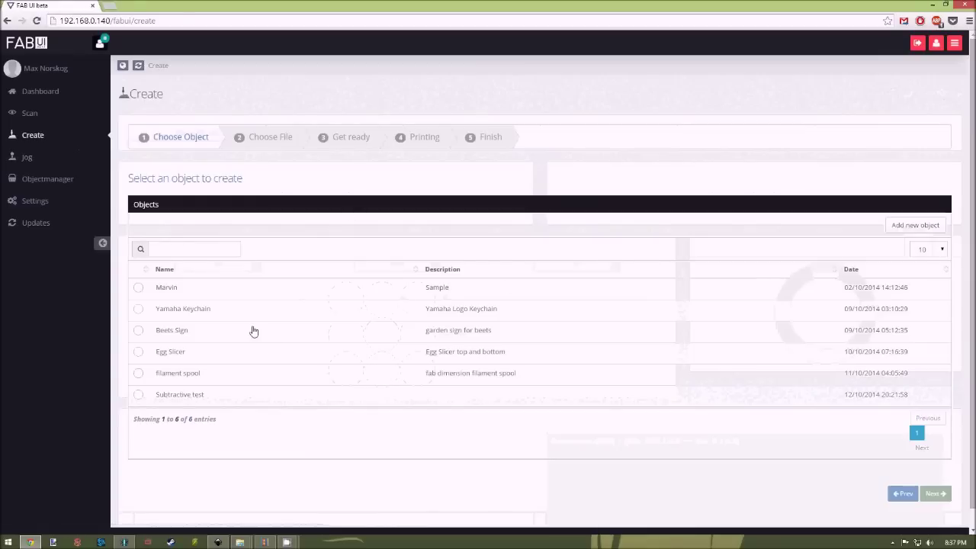
Start a job from Subtractive test's test.nc file and launch the printer check
click(196, 395)
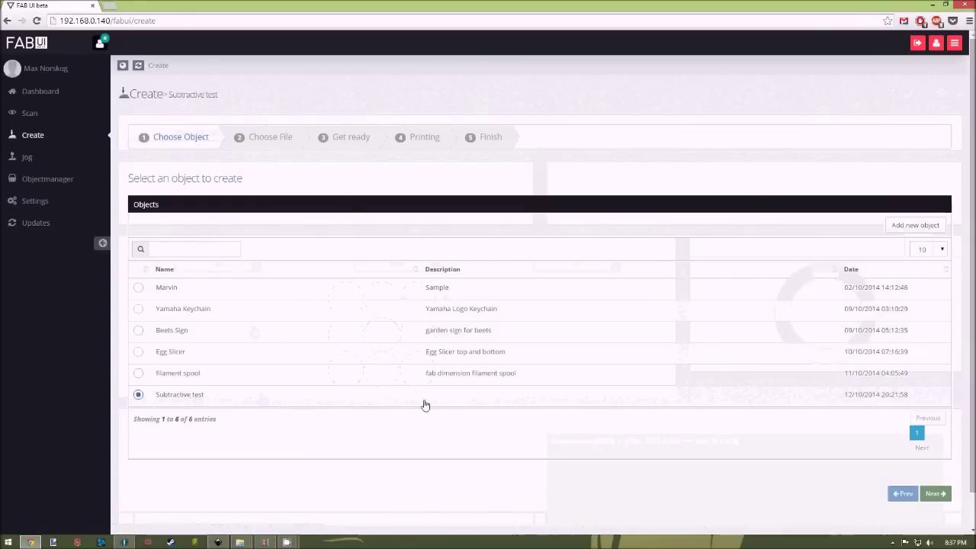
click(935, 494)
click(210, 245)
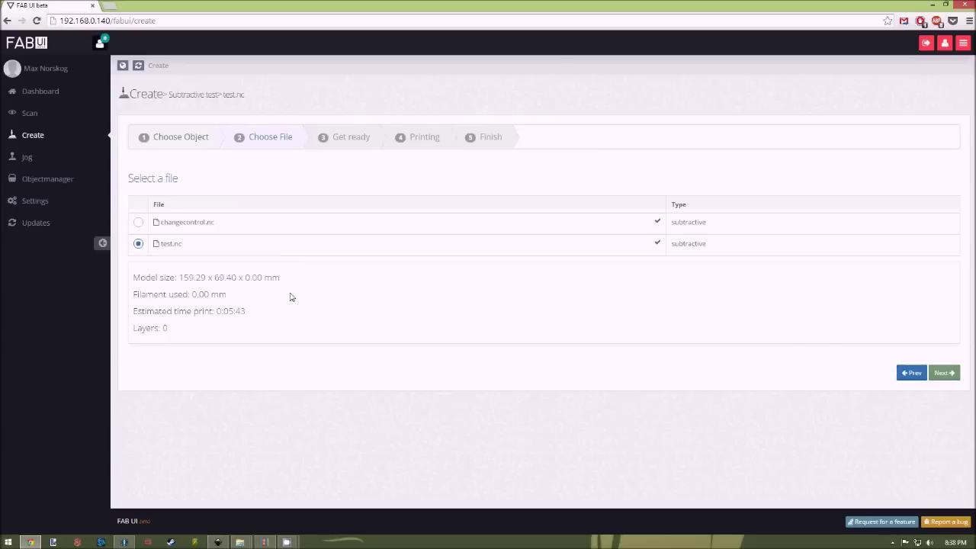
click(944, 374)
click(564, 232)
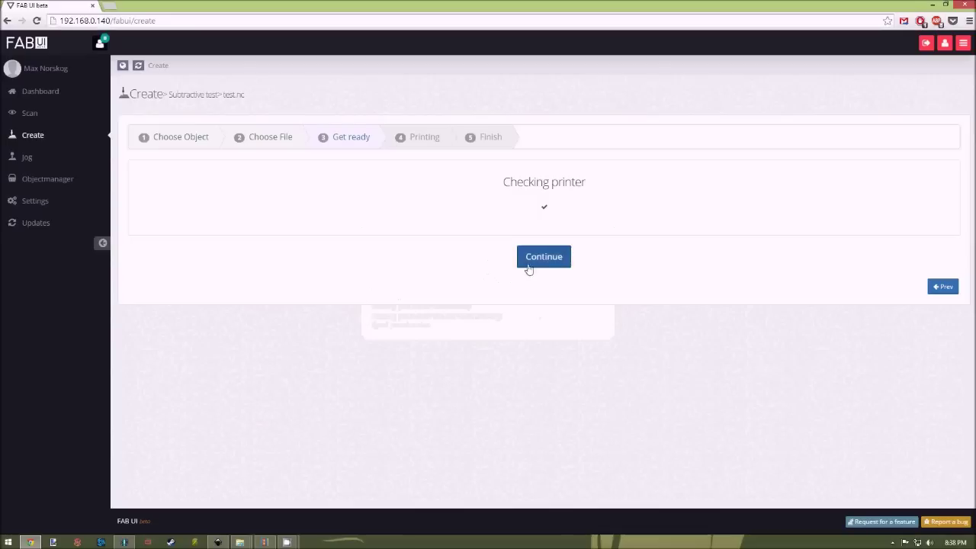
Pass the printer check and jog the head up-right then up-left to position the origin
click(526, 261)
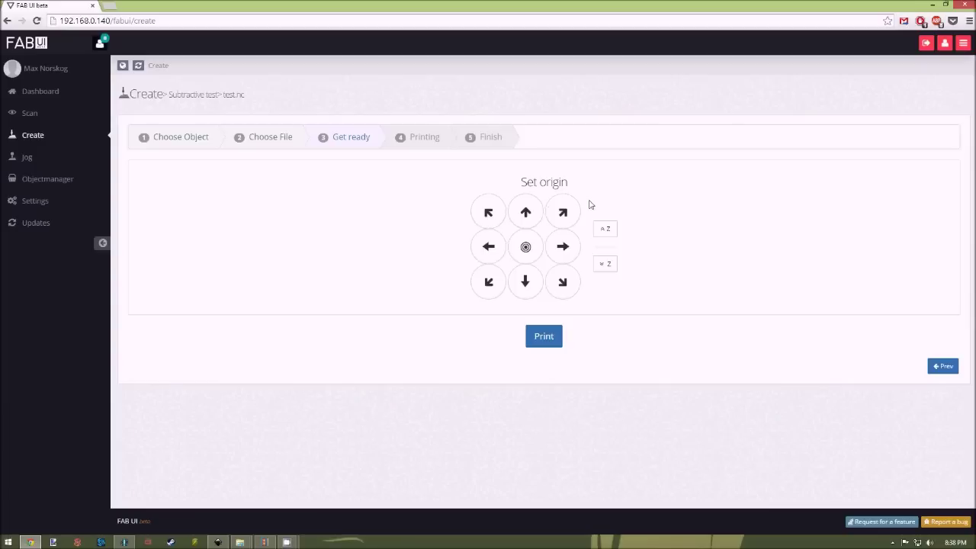
click(561, 213)
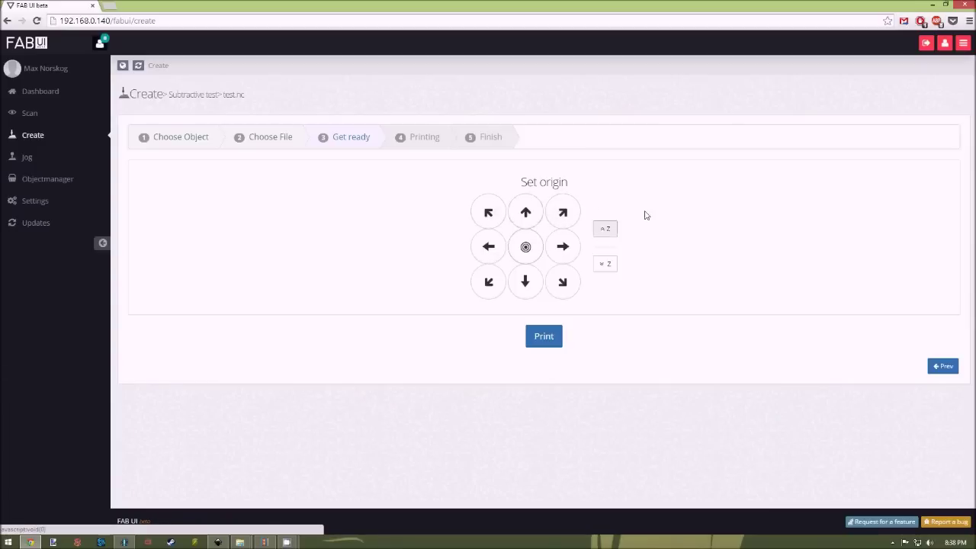
click(489, 213)
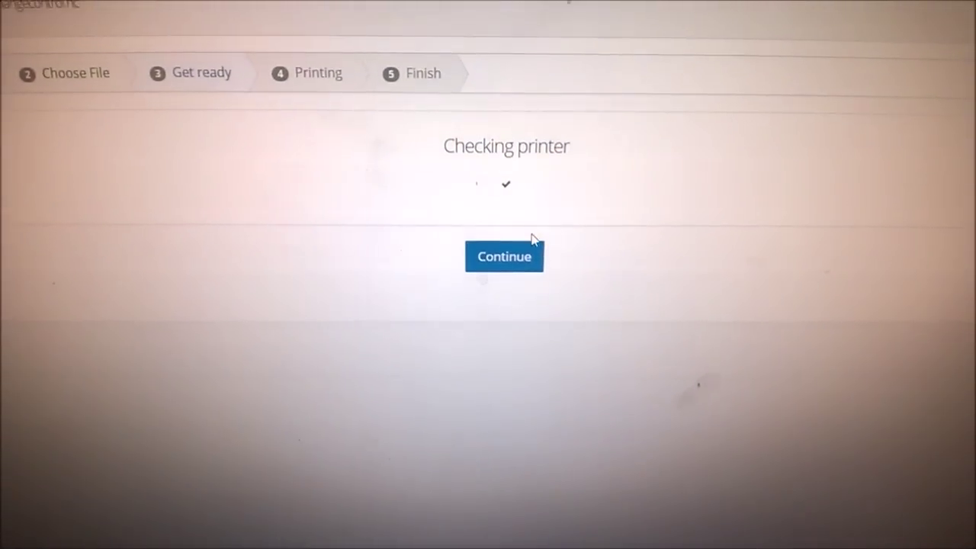
Continue past the changecontrol.nc printer check to the Set origin controls
click(505, 257)
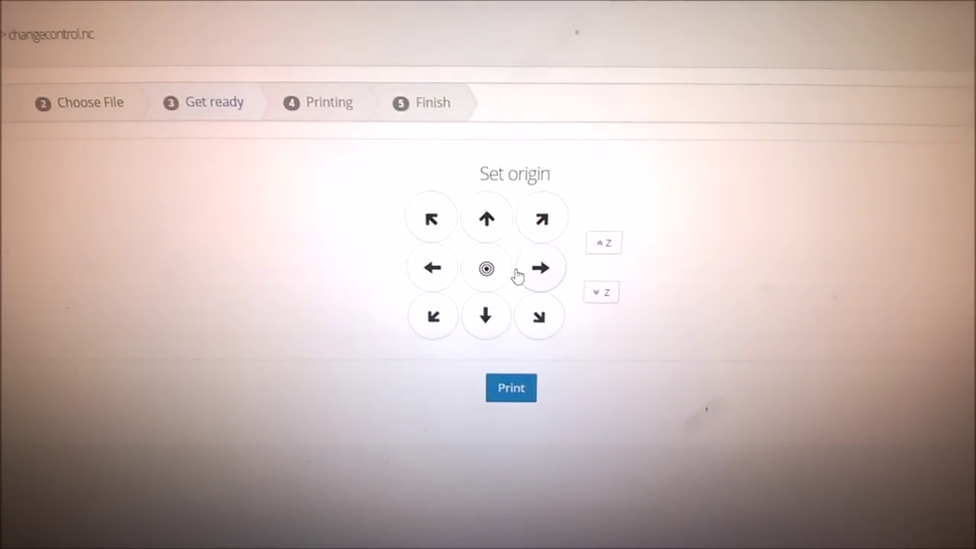